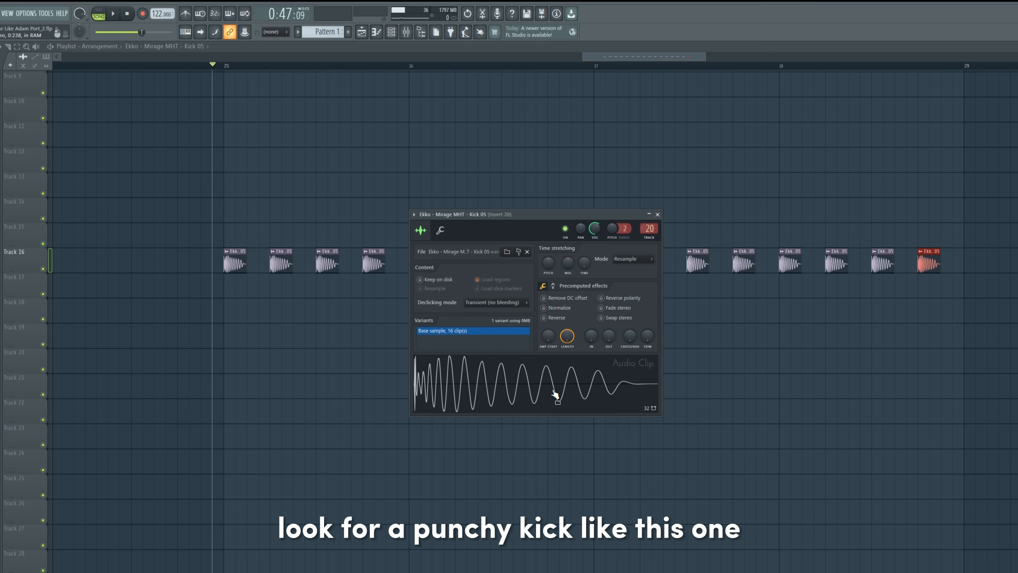
# Inspect the Kick 05 sample's waveform, close its settings and open the Top kick clip on track 15.
pyautogui.click(545, 396)
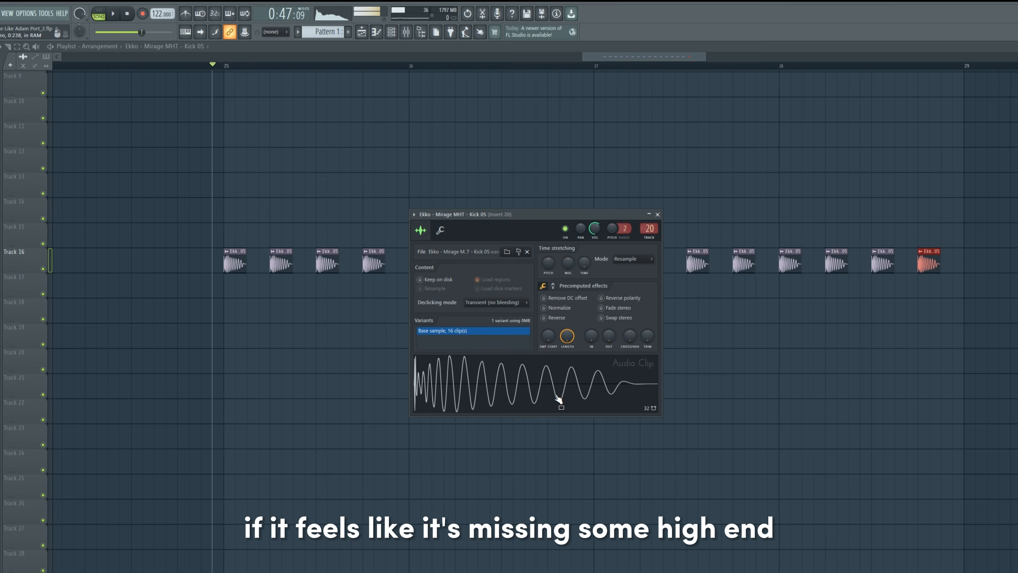
pyautogui.click(657, 214)
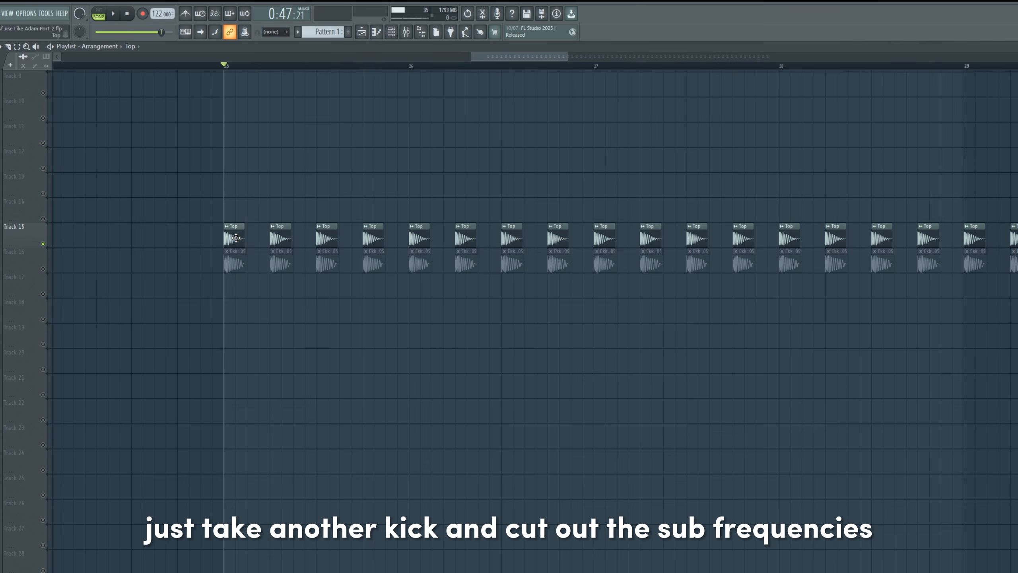
pyautogui.doubleClick(234, 237)
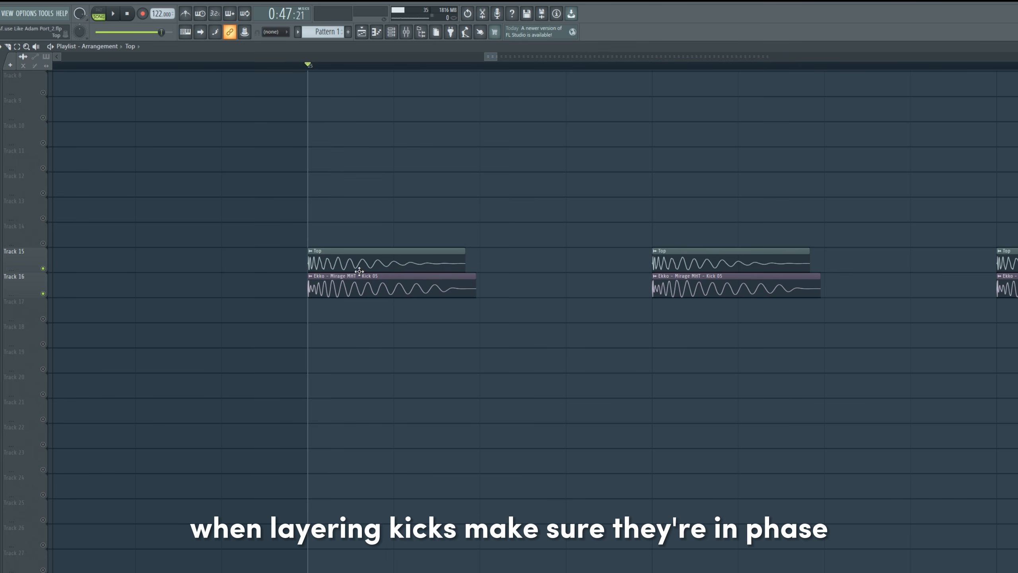
# Overlay the Top kick clip on the Kick 05 clip below and reverse the polarity of the Top sample.
pyautogui.moveTo(375, 266); pyautogui.dragTo(369, 287)
pyautogui.doubleClick(368, 287)
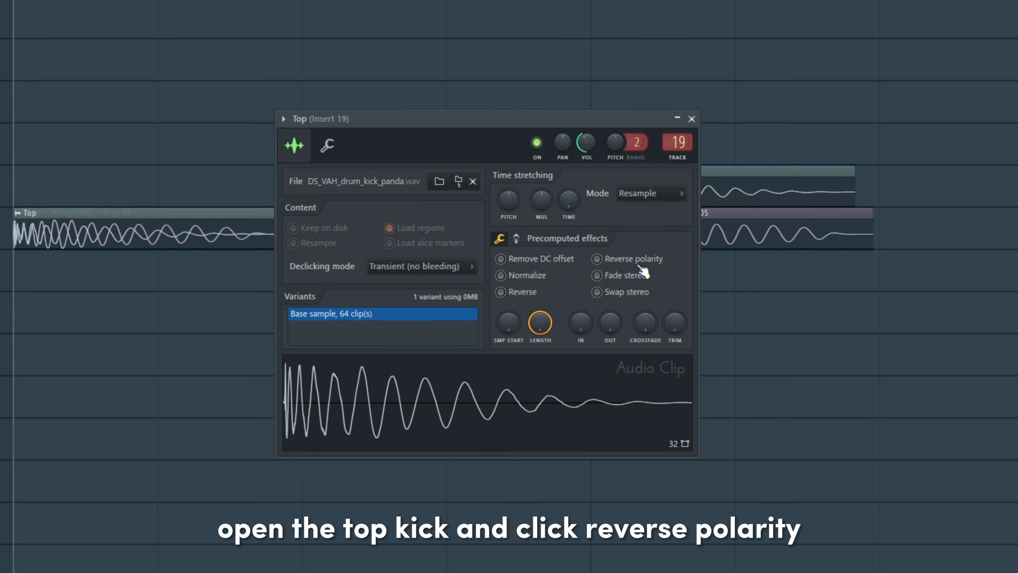
pyautogui.click(625, 262)
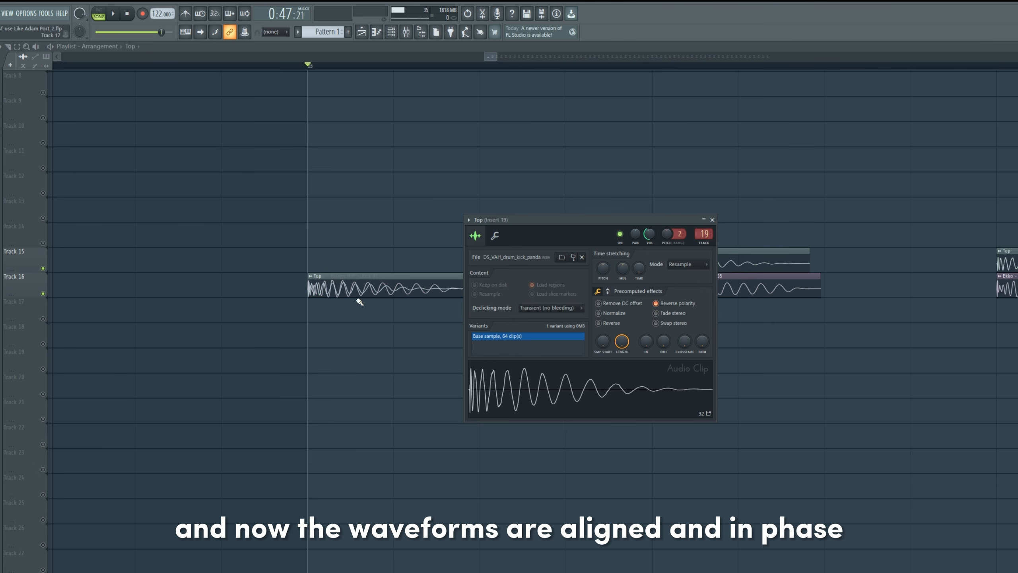
pyautogui.click(712, 220)
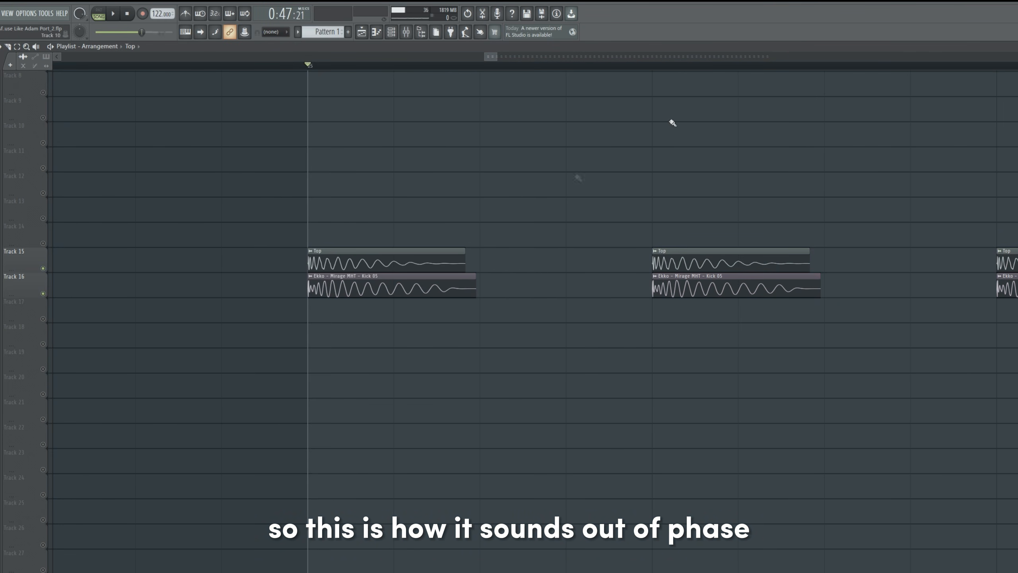
# Select the first beat in the playlist and play the layered kicks out of phase and in phase to compare them.
pyautogui.moveTo(325, 68); pyautogui.dragTo(632, 79)
pyautogui.press('space')
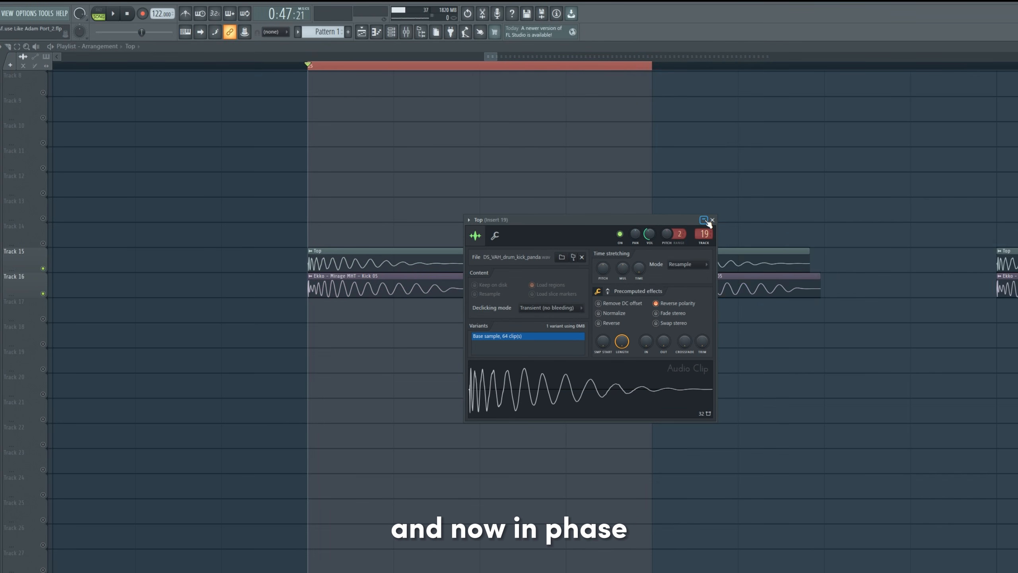
pyautogui.click(712, 220)
pyautogui.press('space')
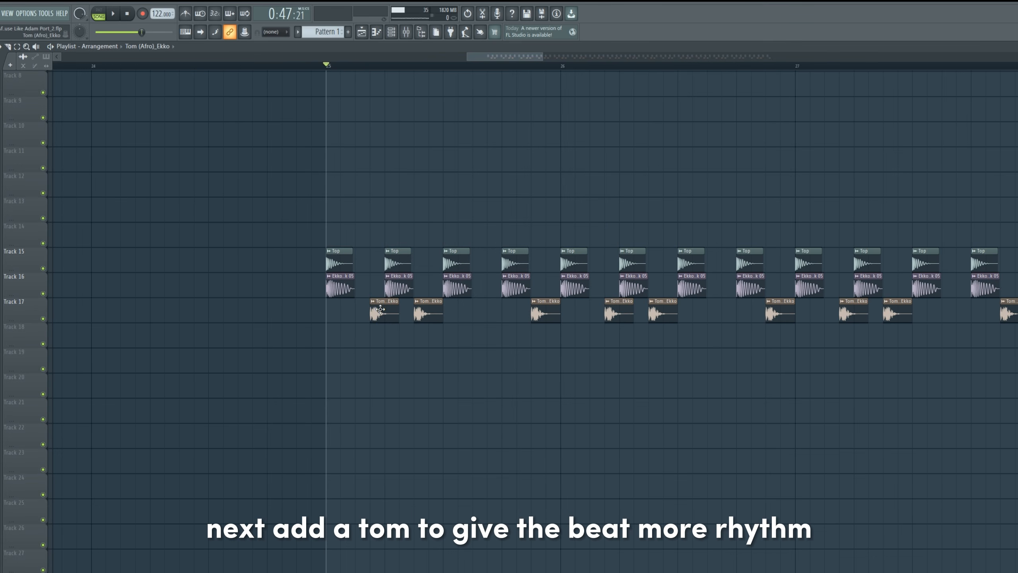
# Open the tom sample on track 17 and audition the shaker loop on track 18.
pyautogui.doubleClick(386, 307)
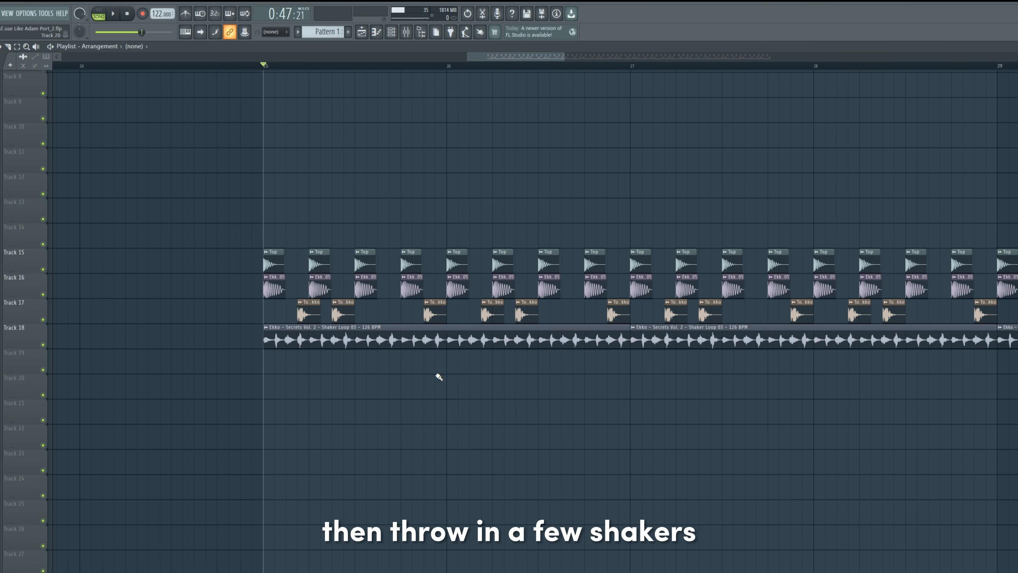
pyautogui.hotkey('ctrl', 'z')
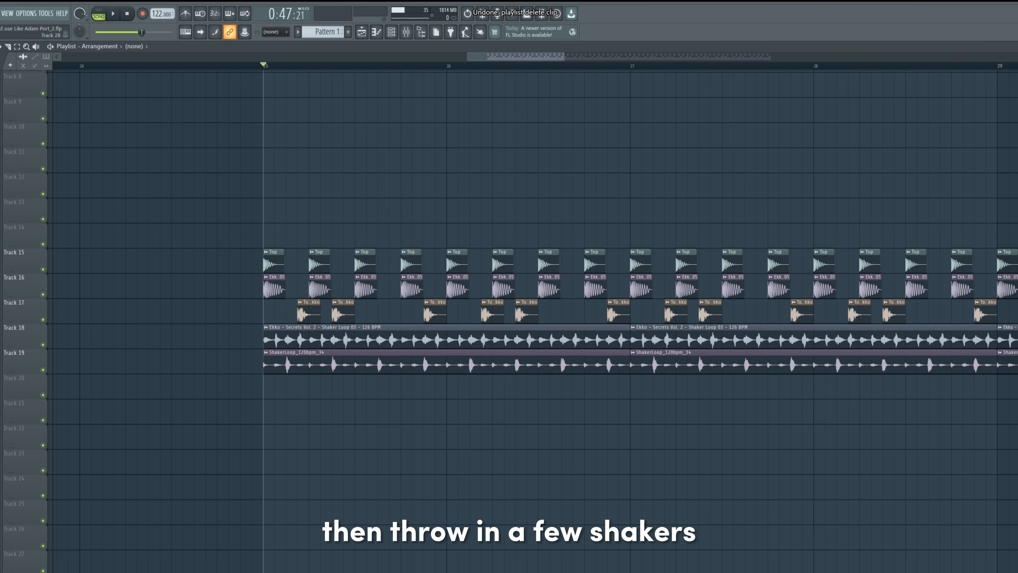
pyautogui.rightClick(43, 345)
pyautogui.press('space')
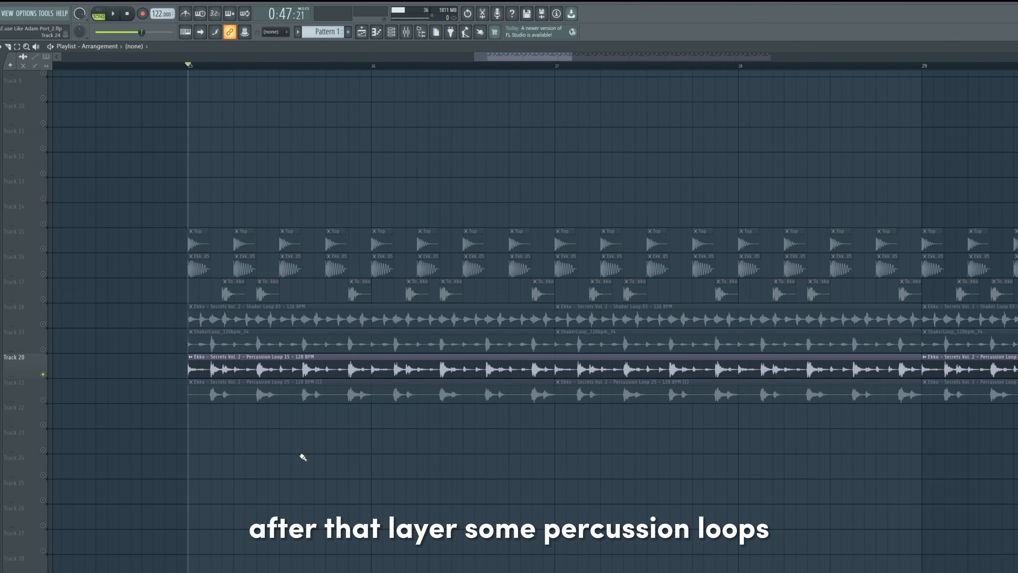
# Audition the percussion loops, the metallic loop on track 22 and the percussion shots on track 23, finishing with the full drum beat.
pyautogui.press('space')
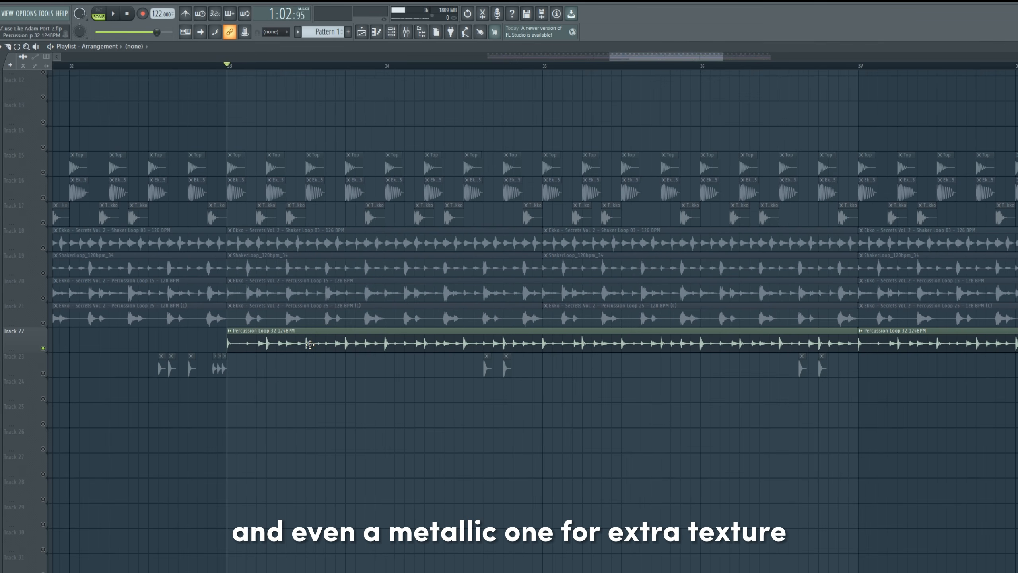
pyautogui.press('space')
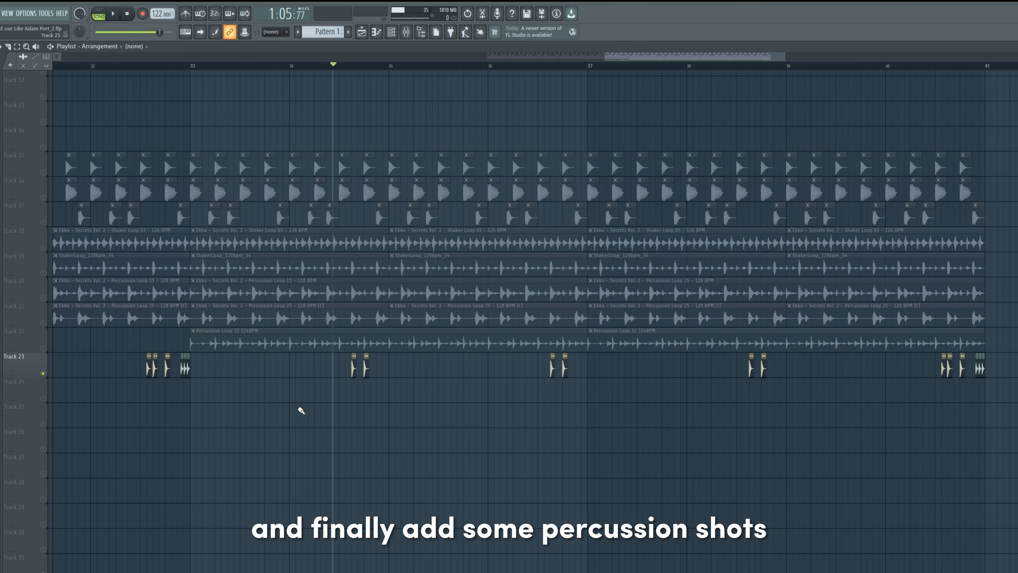
pyautogui.press('space')
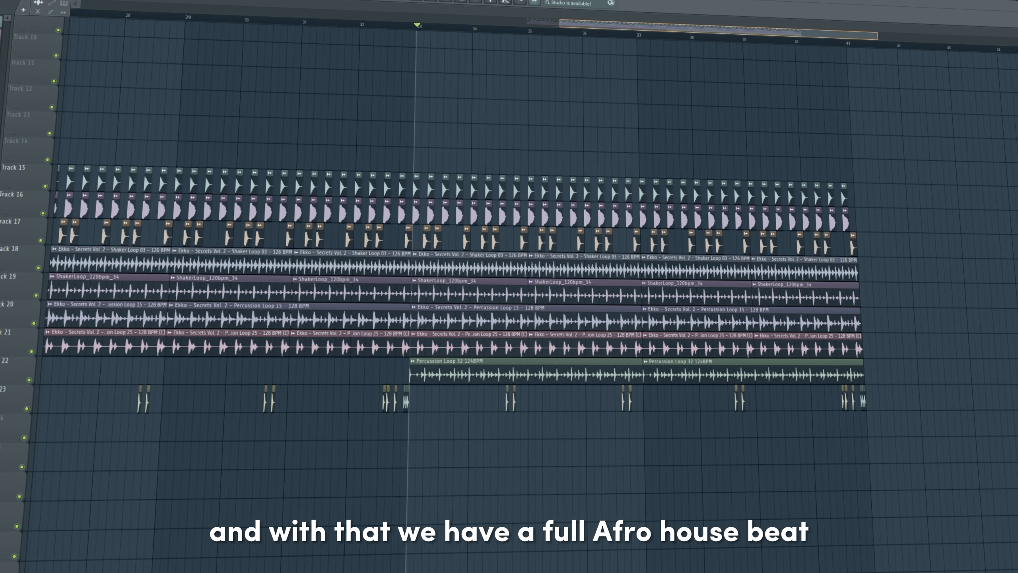
pyautogui.press('space')
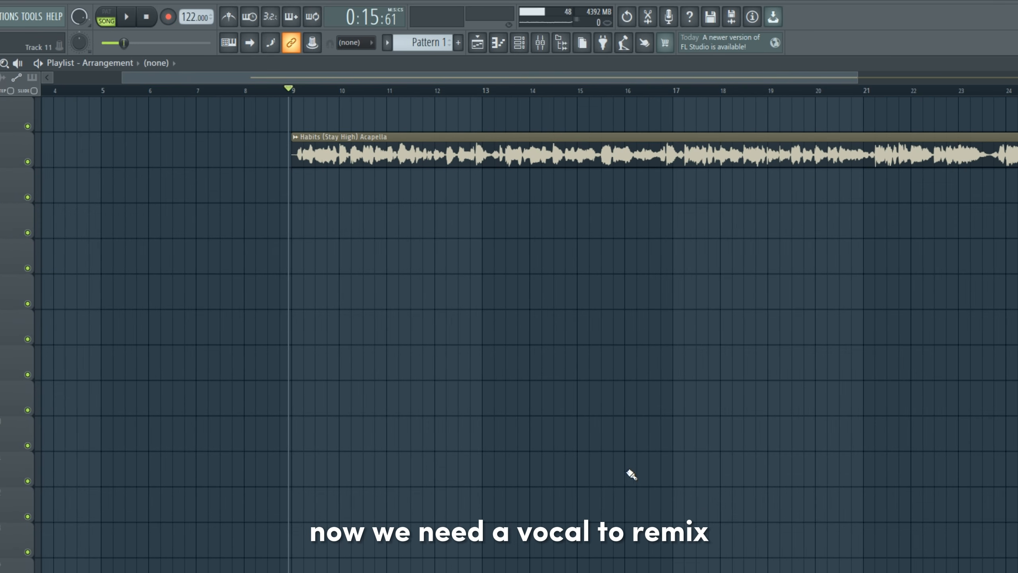
pyautogui.press('space')
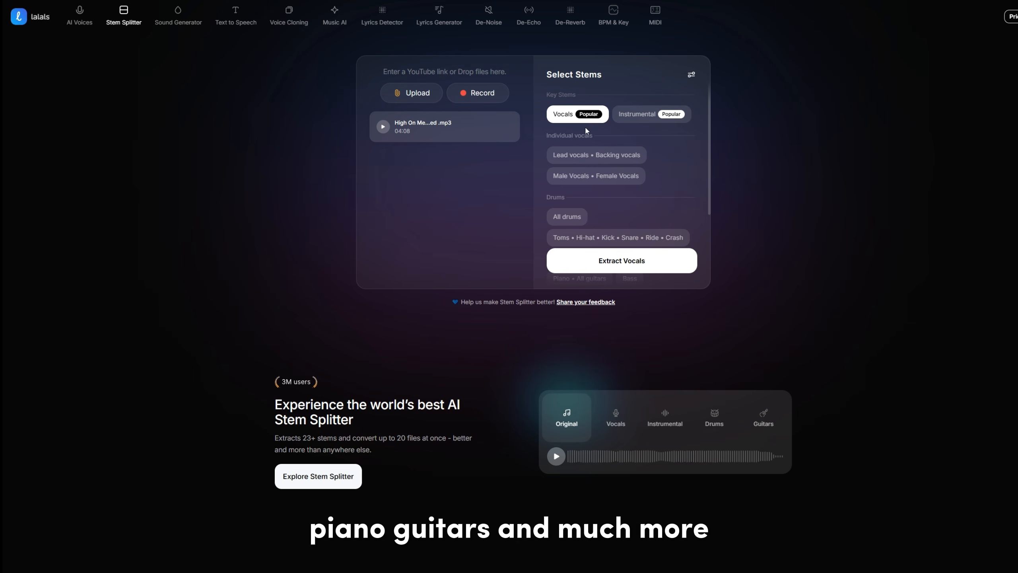
# Extract the Vocals stem from the High On Me MP3 in the lalals Stem Splitter.
pyautogui.scroll(-3, 637, 208)
pyautogui.scroll(3, 646, 221)
pyautogui.moveTo(660, 265)
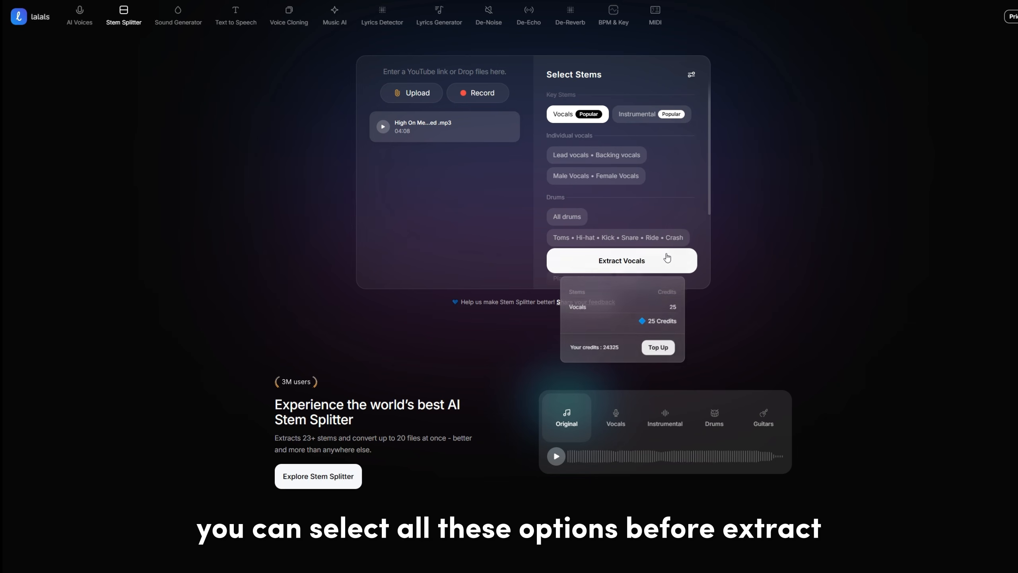
pyautogui.click(659, 266)
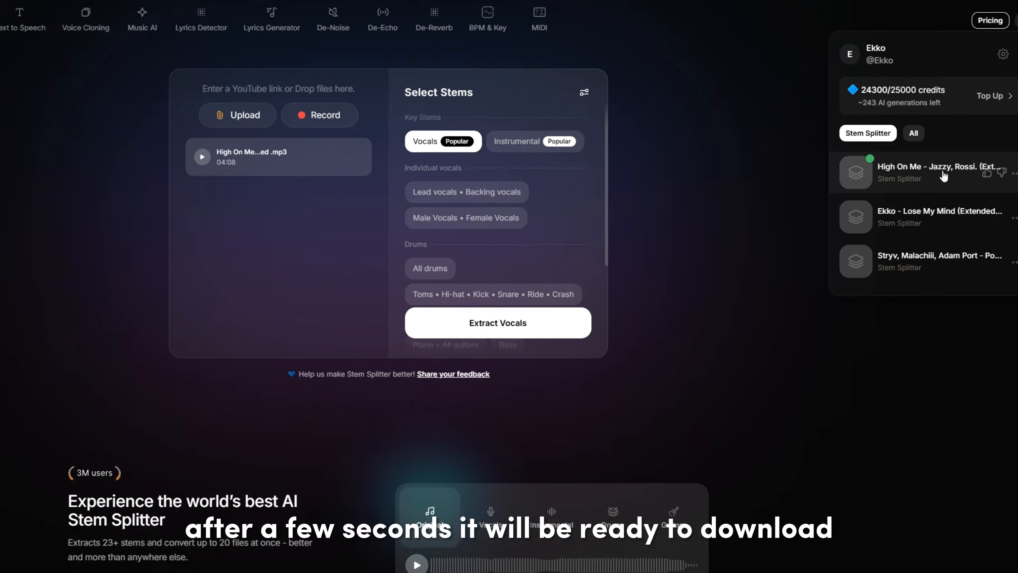
# Place the extracted High On Me vocals in the FL Studio playlist below the Habits (Stay High) Acapella clip and play them.
pyautogui.click(978, 141)
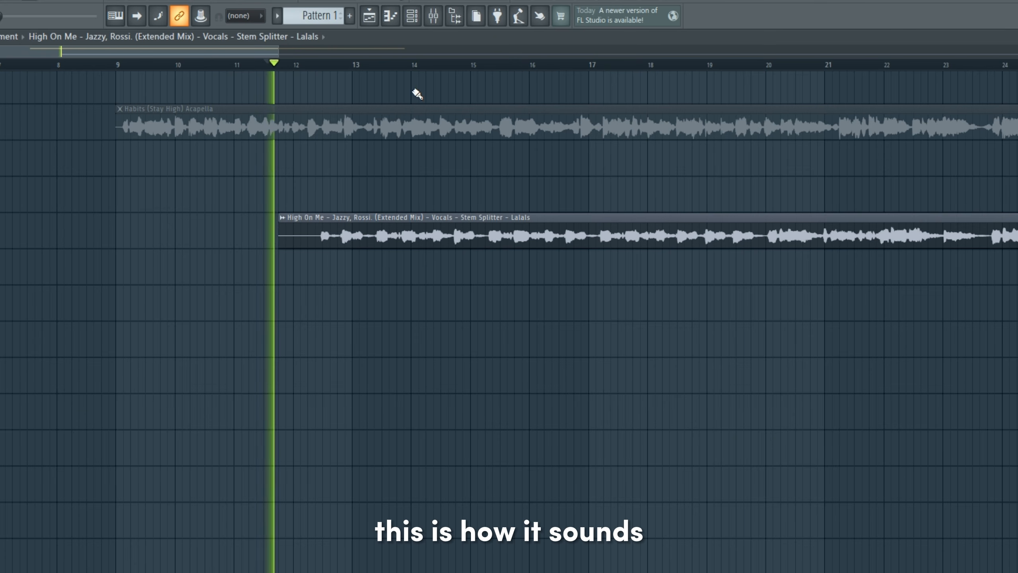
pyautogui.click(312, 67)
pyautogui.scroll(-2, 496, 140)
pyautogui.moveTo(783, 341); pyautogui.dragTo(604, 395)
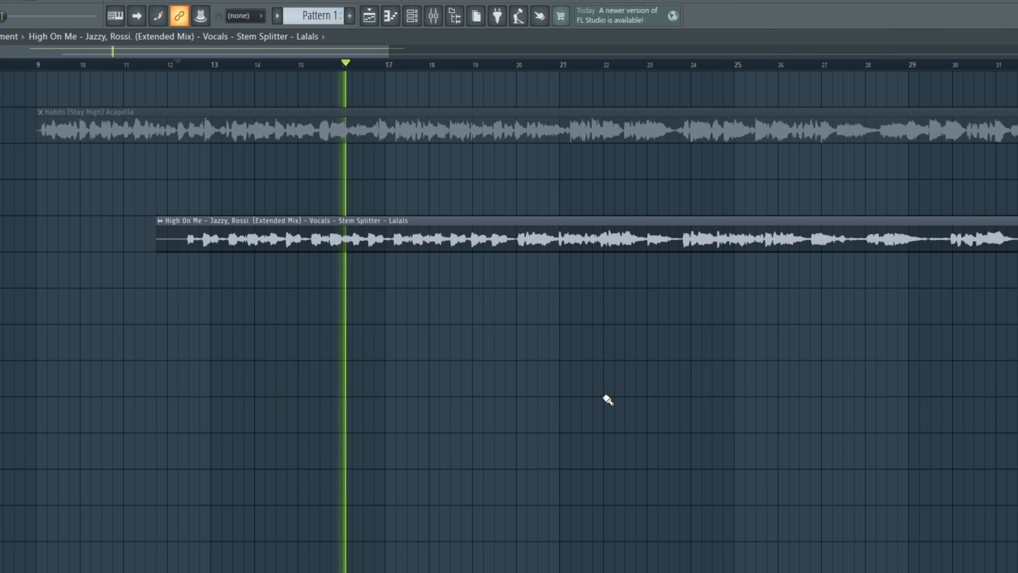
pyautogui.press('space')
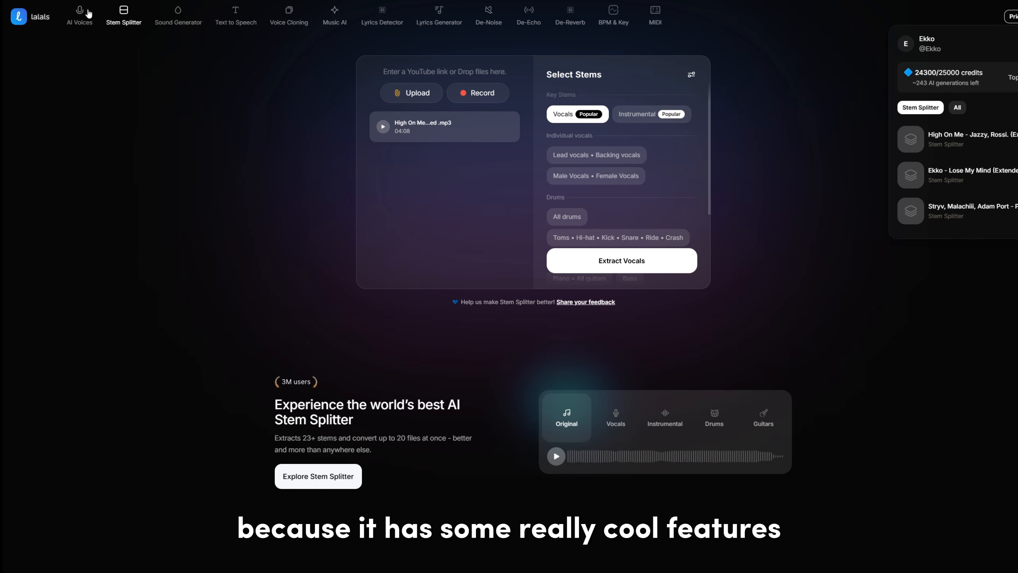
# Browse the AI voices in lalals and open the Adam Levine voice.
pyautogui.click(87, 13)
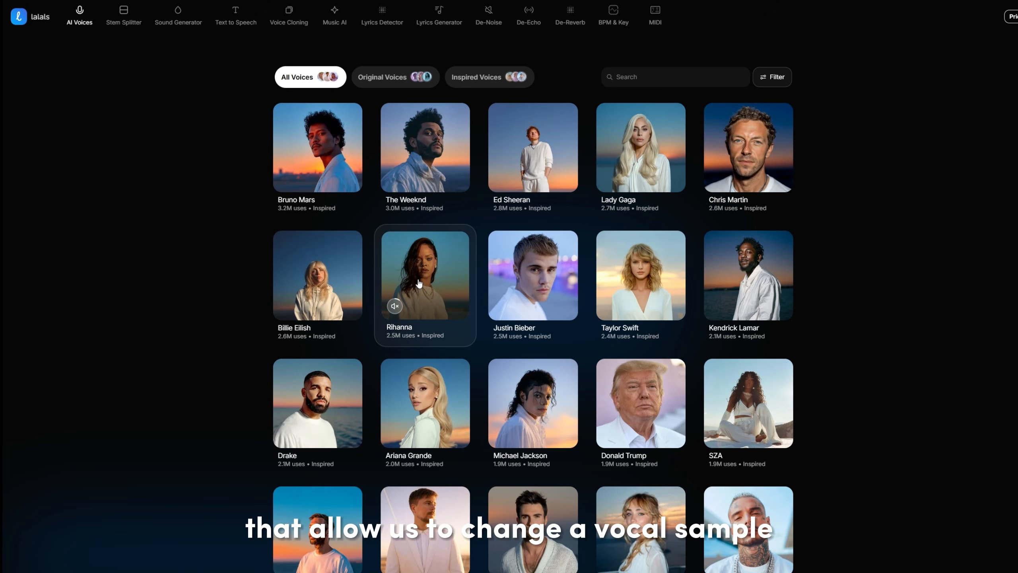
pyautogui.scroll(-1, 299, 401)
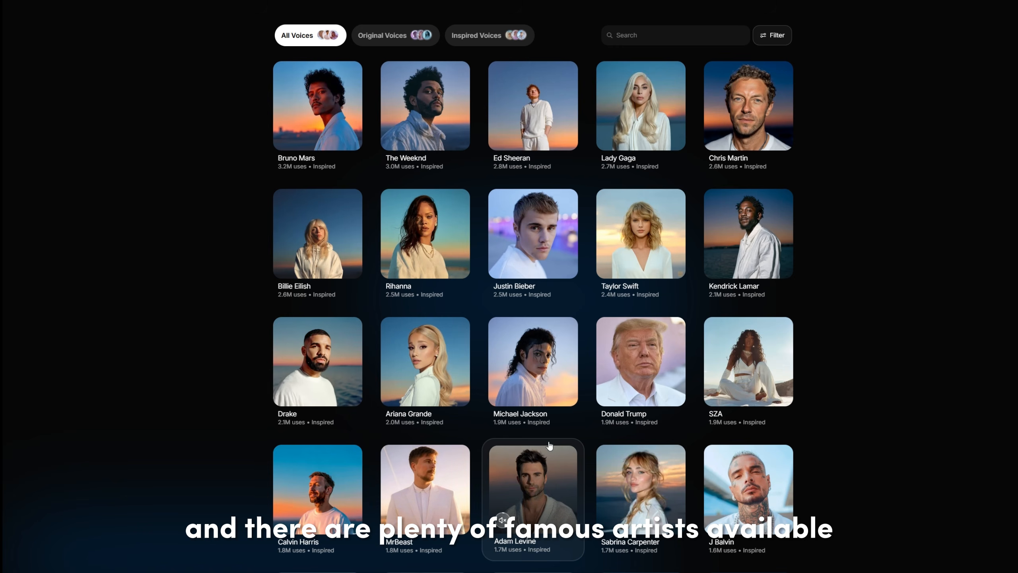
pyautogui.scroll(-3, 550, 445)
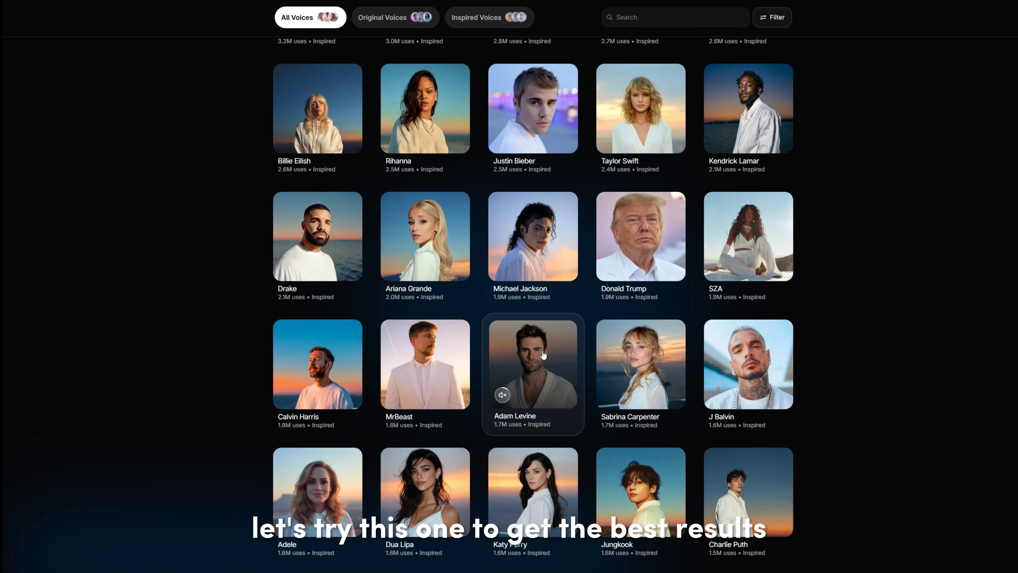
pyautogui.click(542, 352)
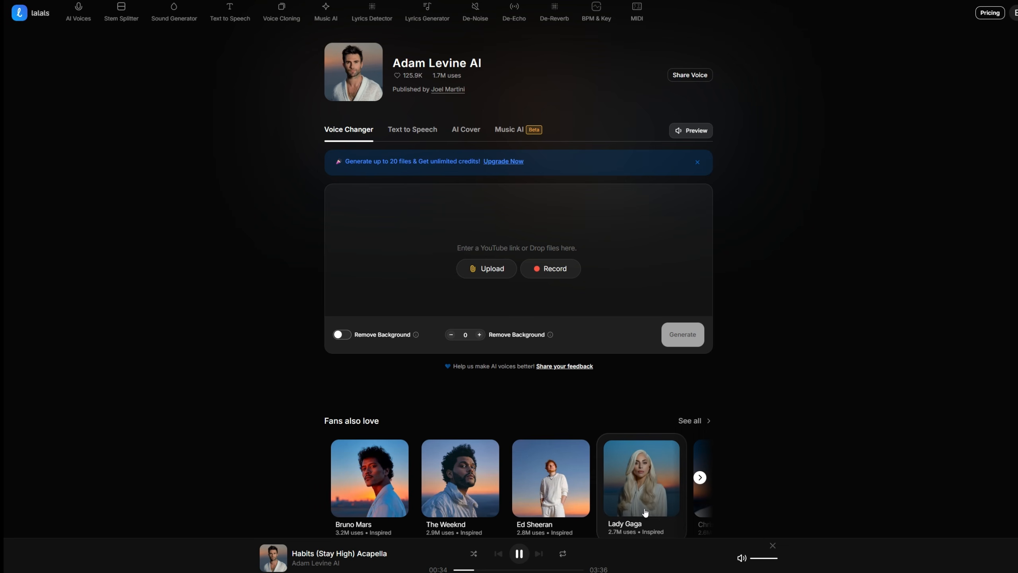
# Audition Habits (Stay High) Acapella in the Adam Levine and Ariana Grande voices and view the De-Echo Vocals tool.
pyautogui.click(519, 554)
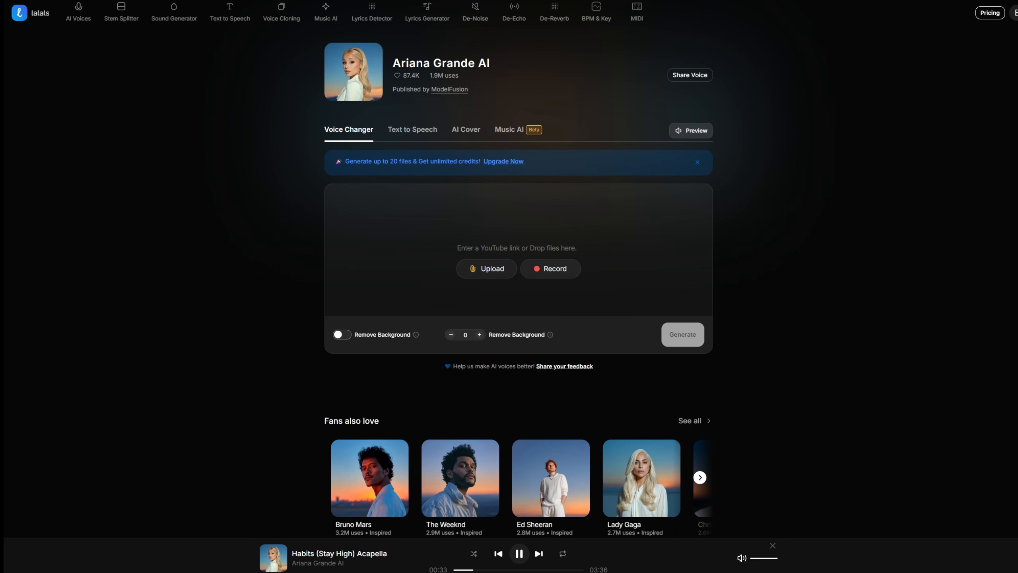
pyautogui.click(519, 553)
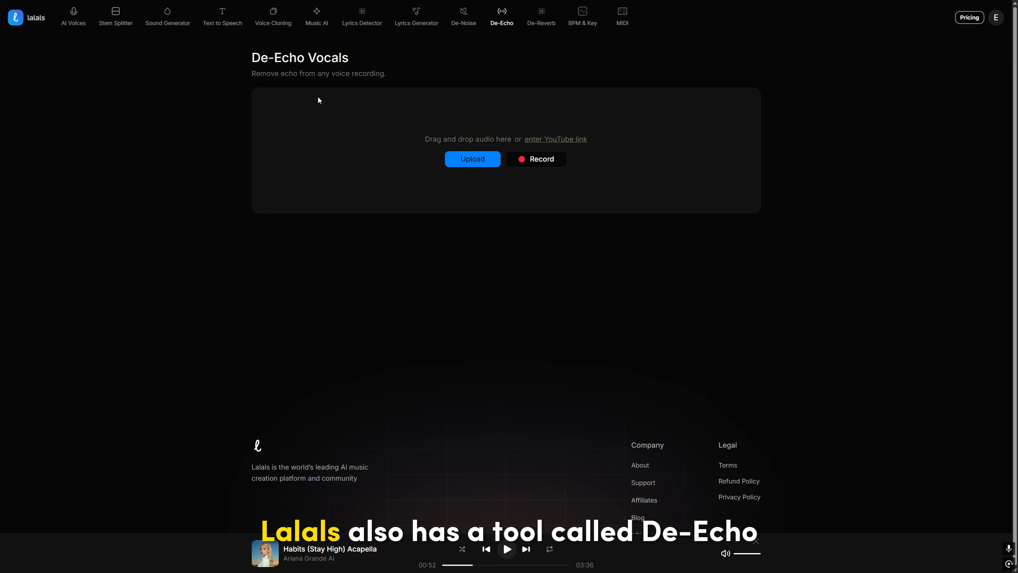
pyautogui.moveTo(254, 56); pyautogui.dragTo(371, 62)
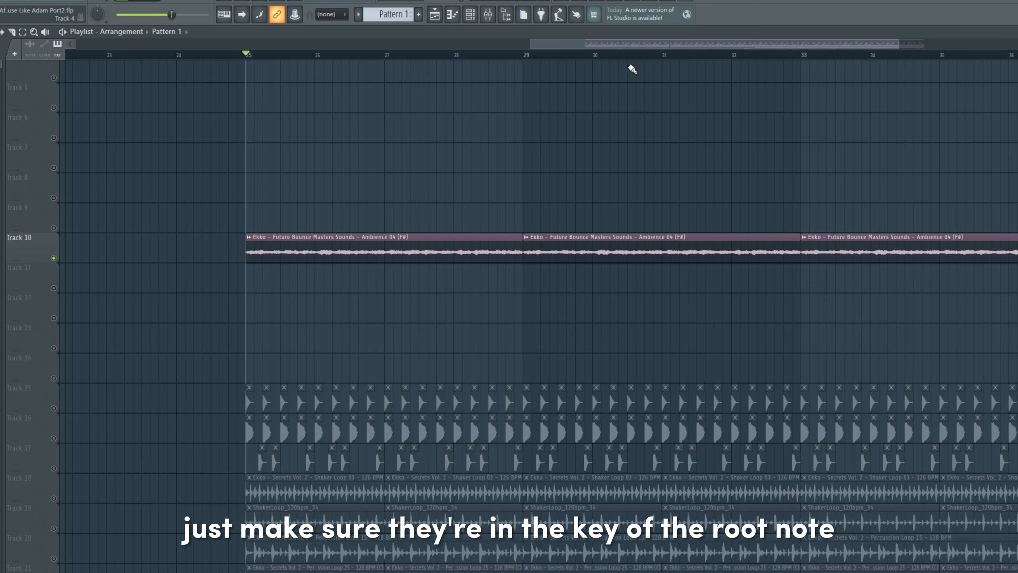
# Play the Ambience 04 (F#) loop on track 10 in FL Studio and audition the Serum 2 arp sound.
pyautogui.moveTo(637, 66); pyautogui.dragTo(639, 70)
pyautogui.press('space')
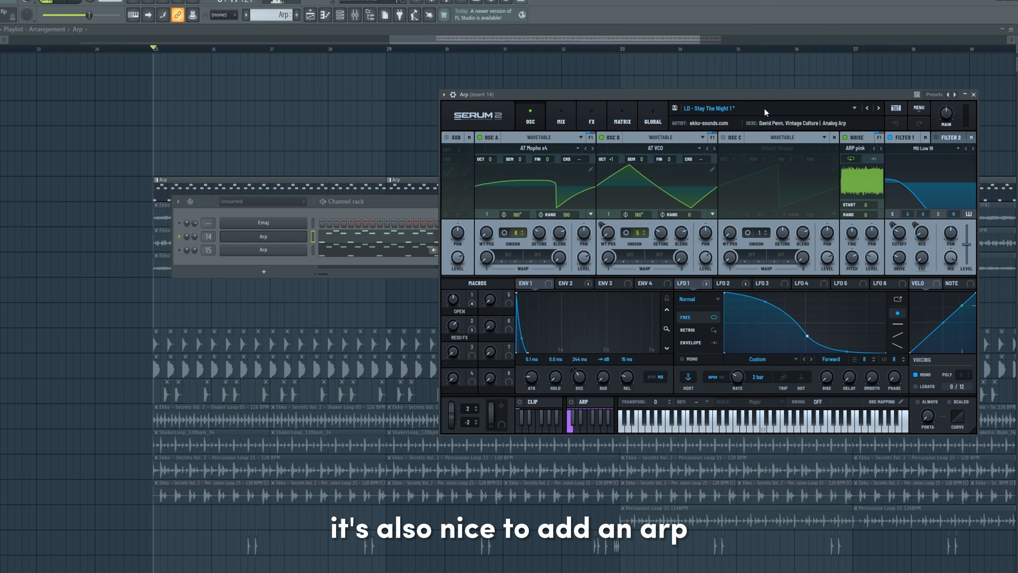
pyautogui.click(766, 419)
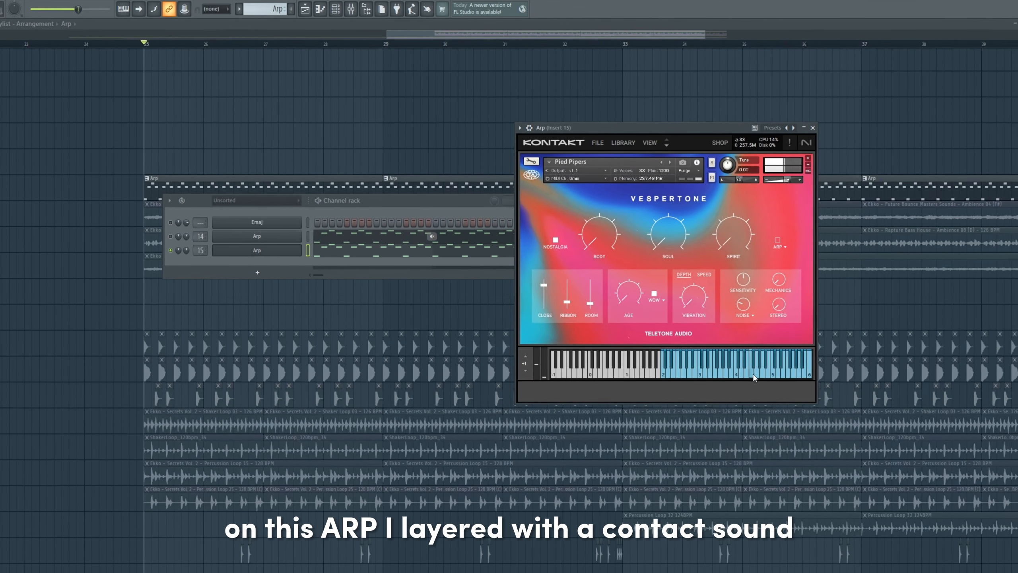
# Audition the organic Kontakt Pied Pipers arp and examine its note pattern in the piano roll.
pyautogui.click(172, 252)
pyautogui.press('F6')
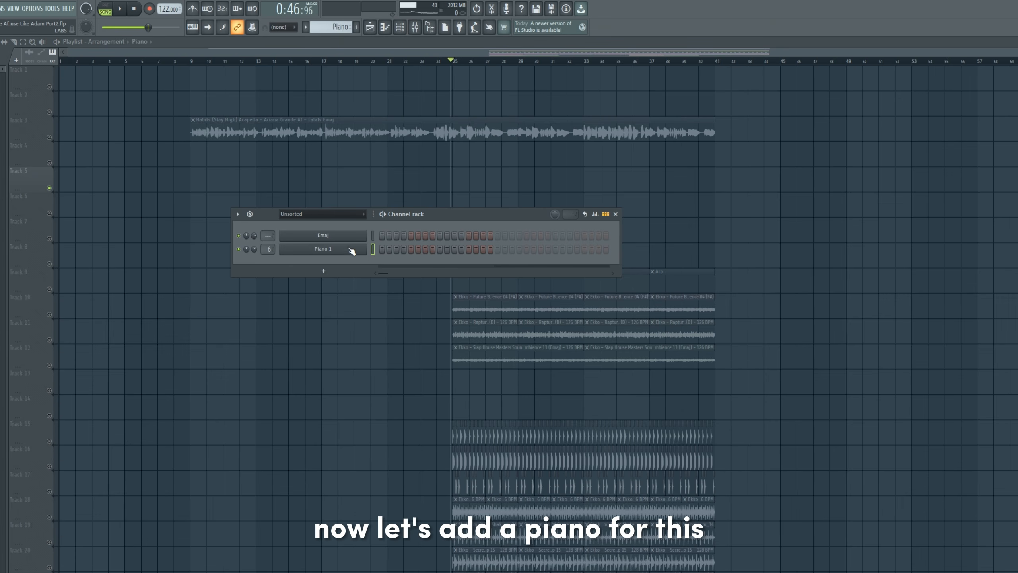
pyautogui.click(323, 249)
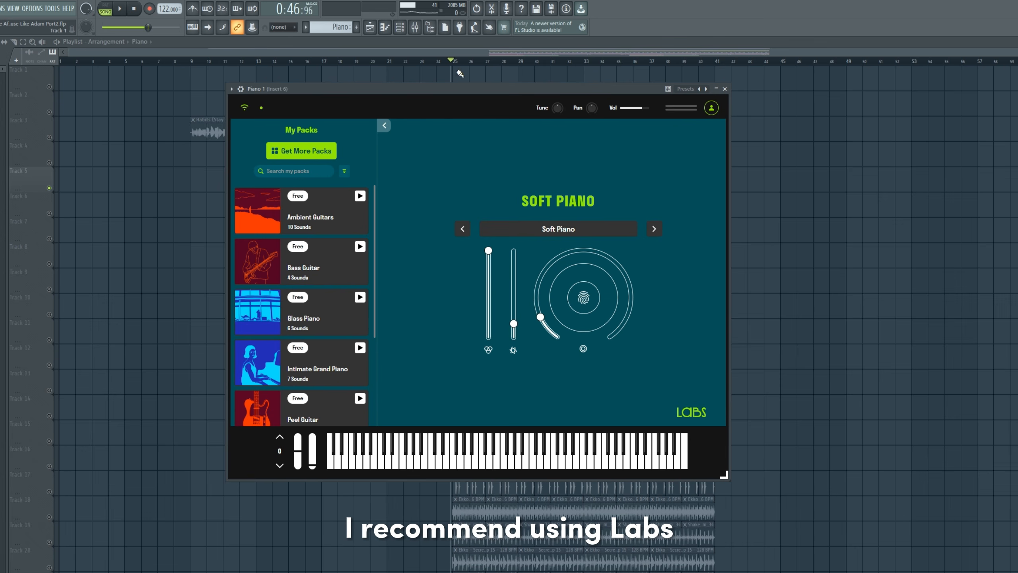
# Lay down the piano's base notes A3 in bar 1, C#4 in bar 2 and a 1.5-bar E3 from bar 3, and play them back.
pyautogui.click(192, 28)
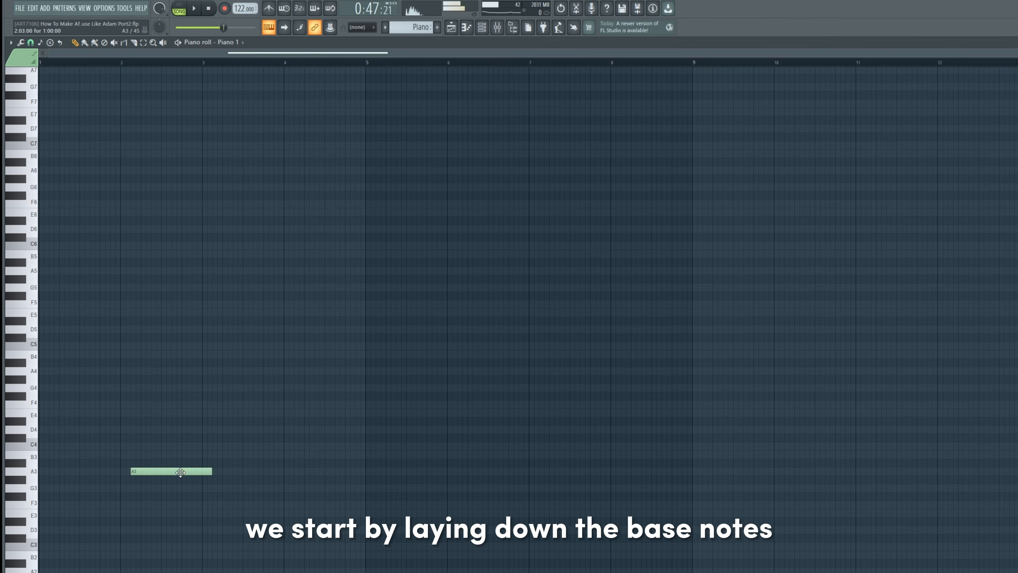
pyautogui.click(137, 439)
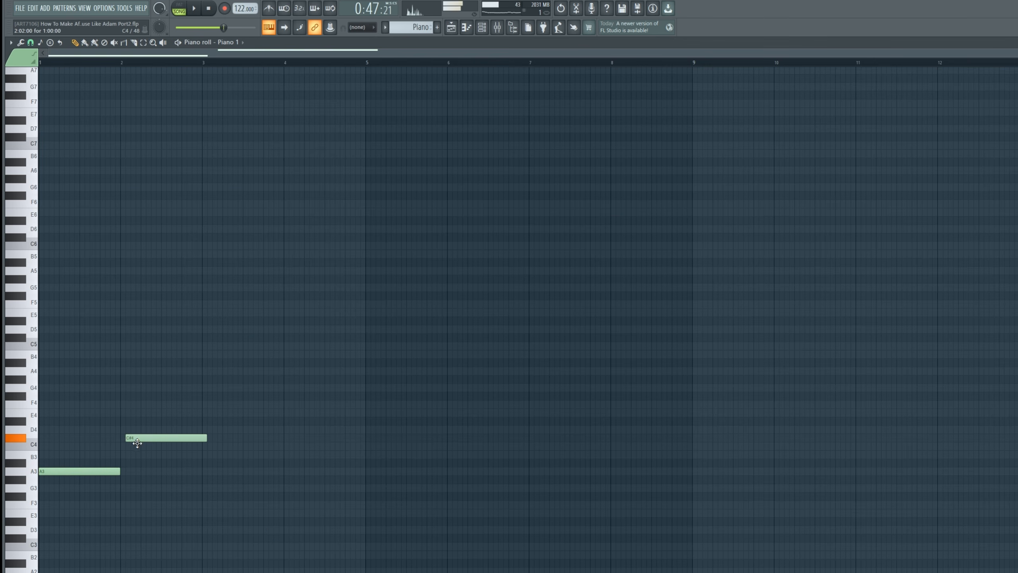
pyautogui.click(198, 405)
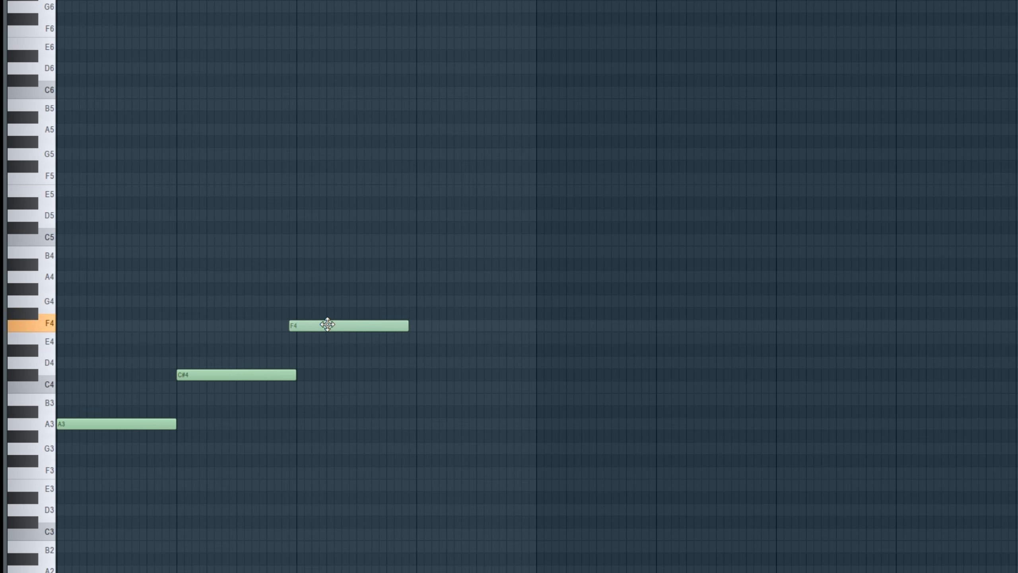
pyautogui.moveTo(327, 324); pyautogui.dragTo(334, 344)
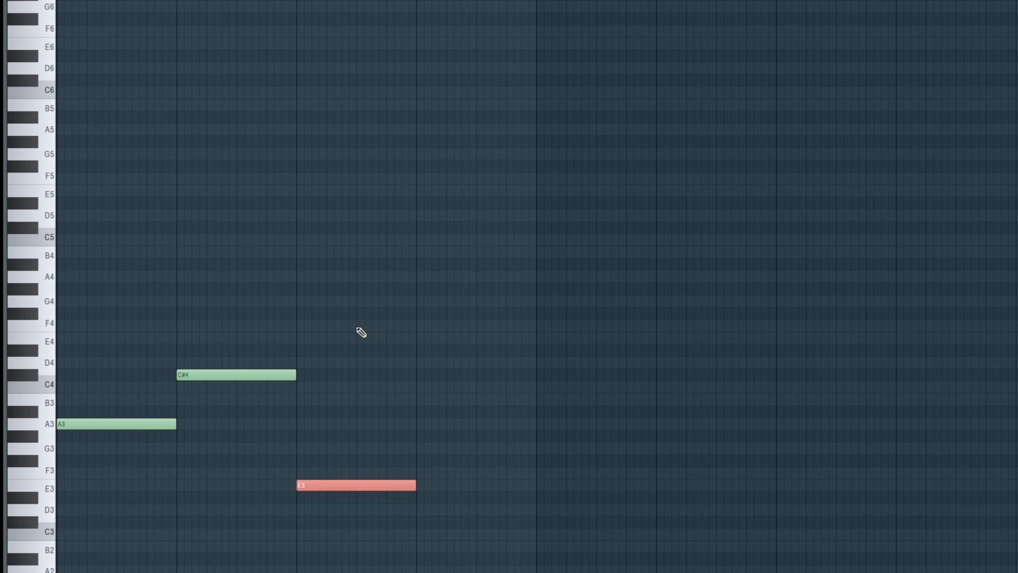
pyautogui.press('space')
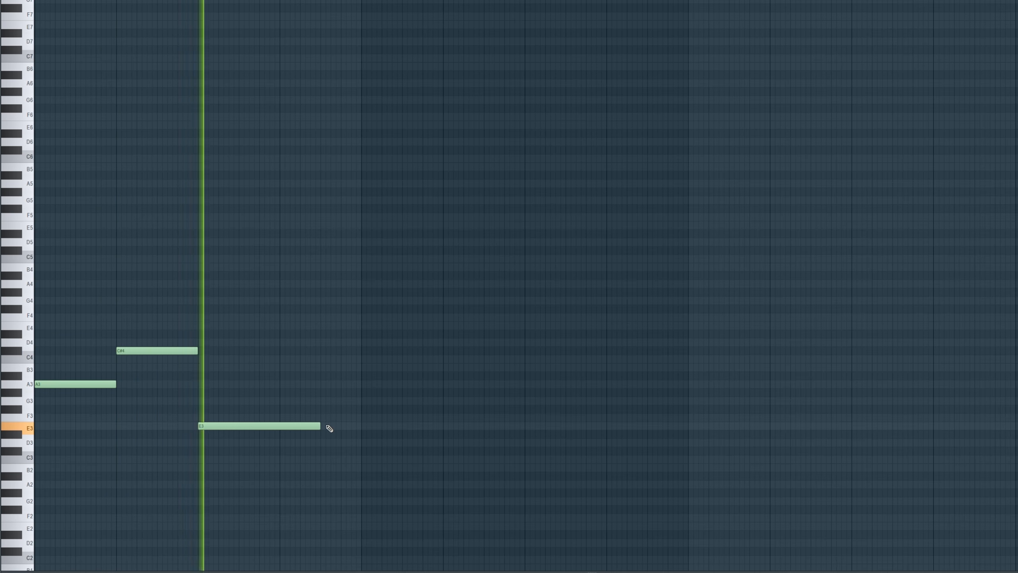
# Finish the base line in bar 4 with short E3 and F#3 notes, copy the line an octave higher and play it.
pyautogui.click(338, 410)
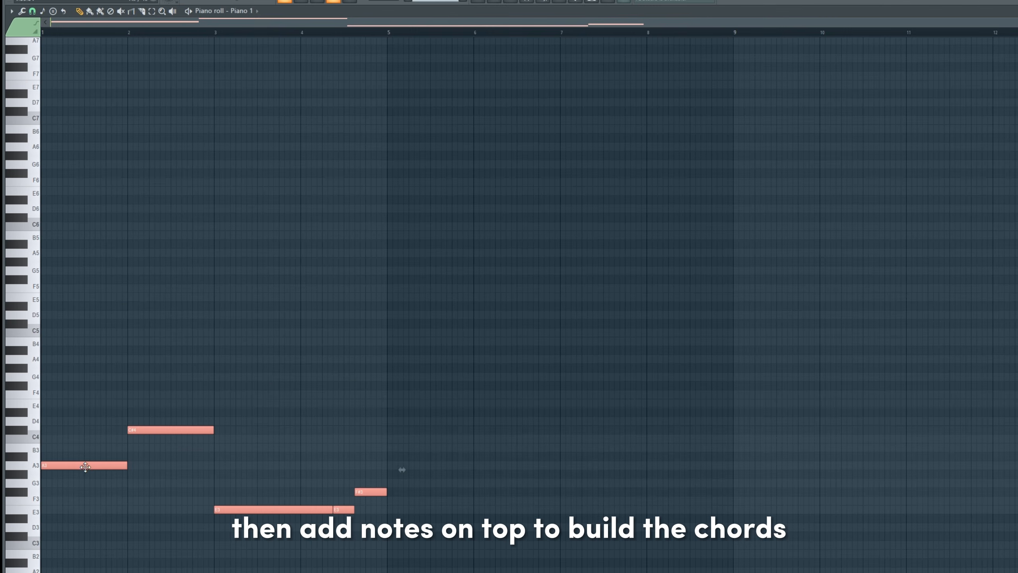
pyautogui.moveTo(86, 468); pyautogui.dragTo(58, 358)
pyautogui.press('space')
pyautogui.keyDown('ctrl'); pyautogui.click(98, 386); pyautogui.keyUp('ctrl')
pyautogui.press('space')
# Stack C#5 and E5 over bar 1 and E5 and G#5 over bar 2, and play the chords.
pyautogui.click(67, 332)
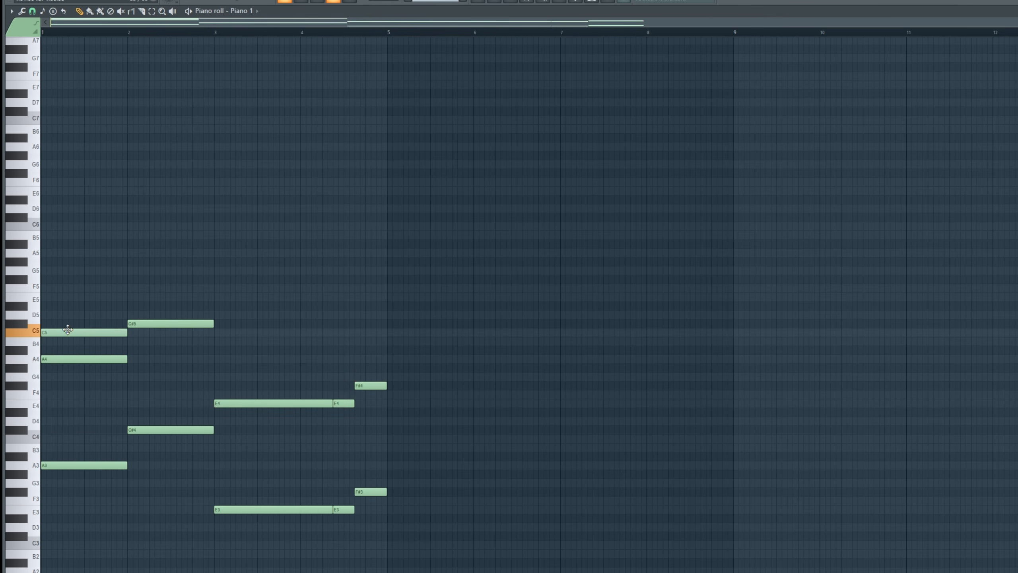
pyautogui.moveTo(60, 306); pyautogui.dragTo(60, 296)
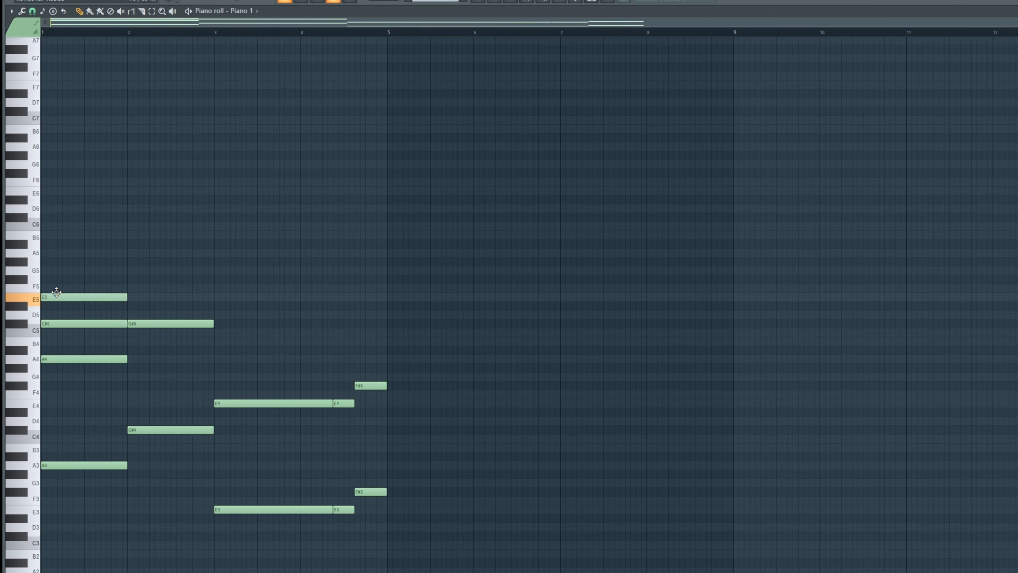
pyautogui.press('space')
pyautogui.click(143, 296)
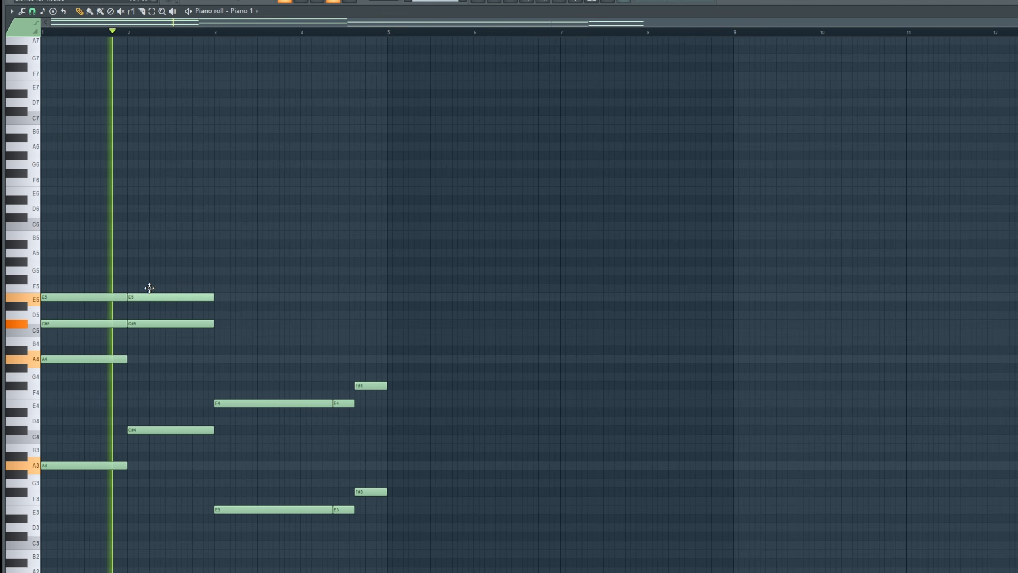
pyautogui.click(144, 262)
pyautogui.press('space')
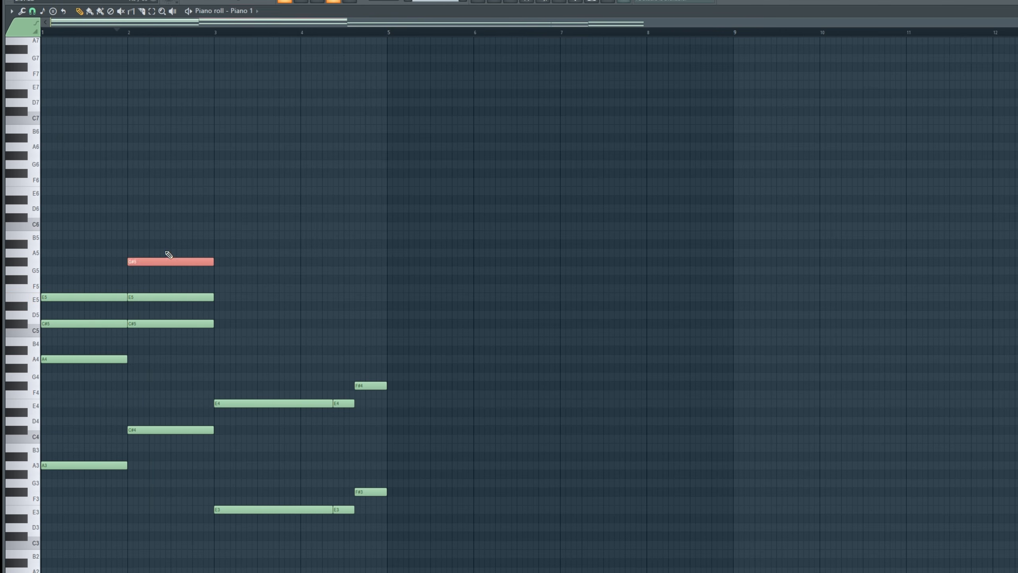
# Lower bar 2's G#5 by an octave, raise bar 1's E5 to E6 with an A5 below it, and play the chords.
pyautogui.hotkey('ctrl', 'Down')
pyautogui.press('space')
pyautogui.press('space')
pyautogui.moveTo(92, 307); pyautogui.dragTo(89, 287)
pyautogui.hotkey('ctrl', 'Up')
pyautogui.press('space')
pyautogui.press('space')
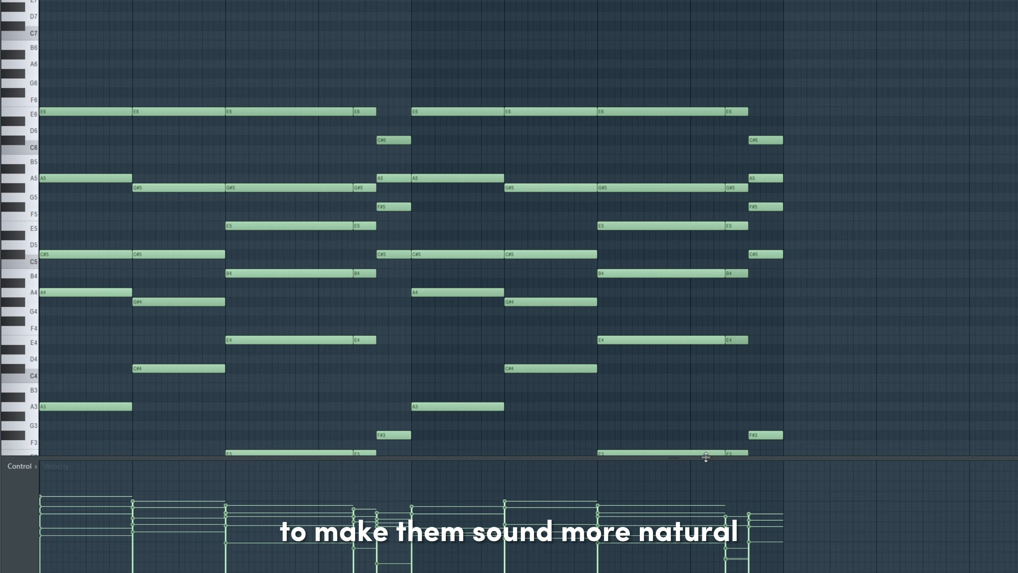
# Enlarge the piano roll's velocity lane to examine the varied velocities of the piano notes.
pyautogui.moveTo(705, 457); pyautogui.dragTo(705, 263)
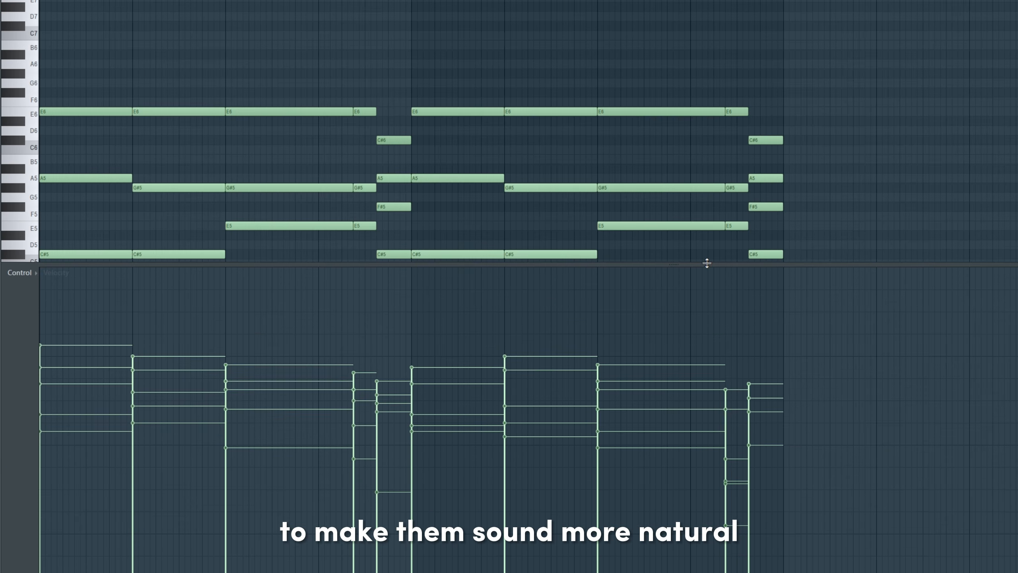
pyautogui.moveTo(91, 197); pyautogui.dragTo(714, 142)
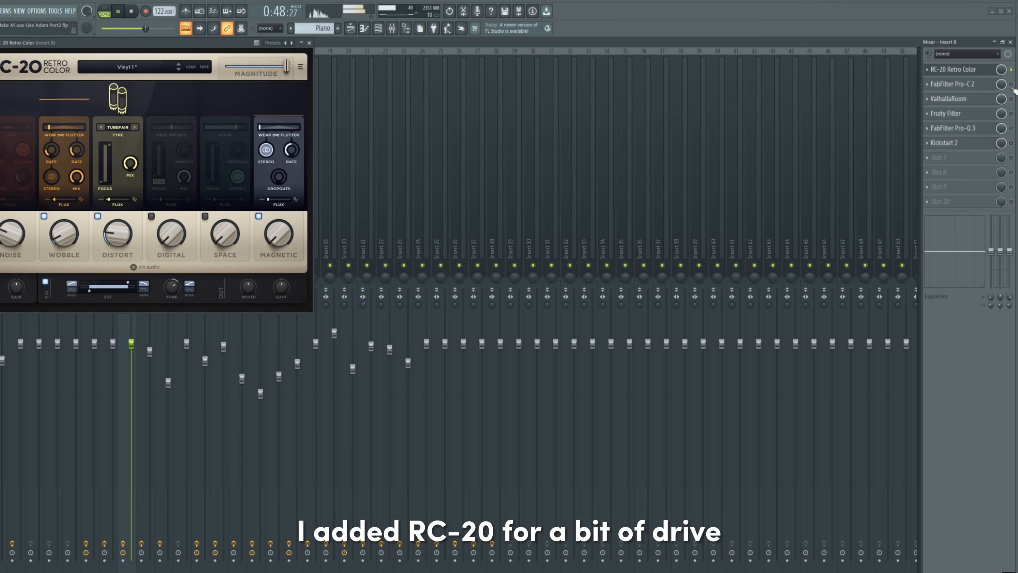
# Enable FabFilter Pro-C 2, ValhallaRoom, Fruity Filter, FabFilter Pro-Q 3 and Kickstart 2 on the piano's mixer insert 8 and view their settings.
pyautogui.click(1011, 84)
pyautogui.click(992, 86)
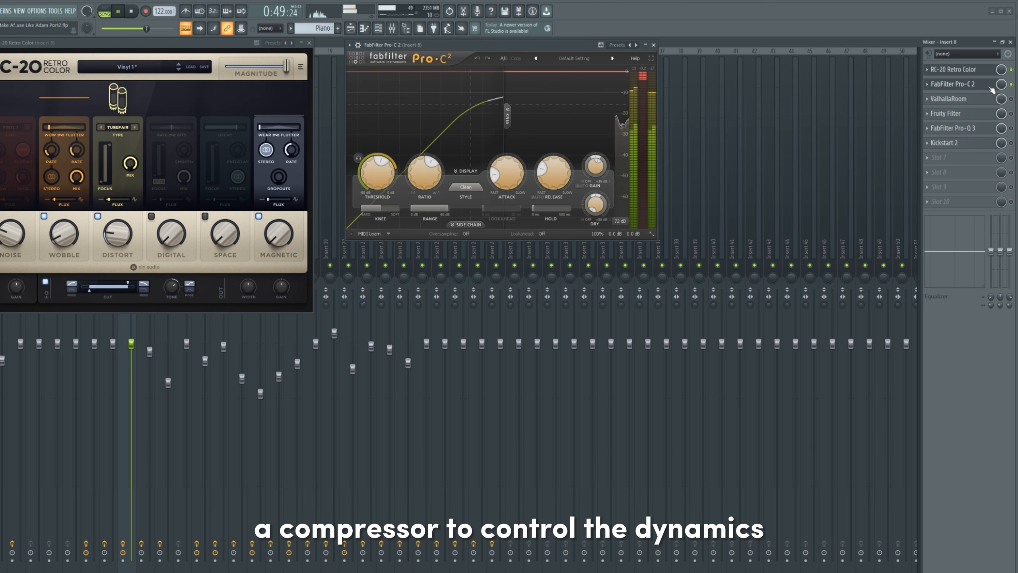
pyautogui.click(1011, 99)
pyautogui.click(987, 104)
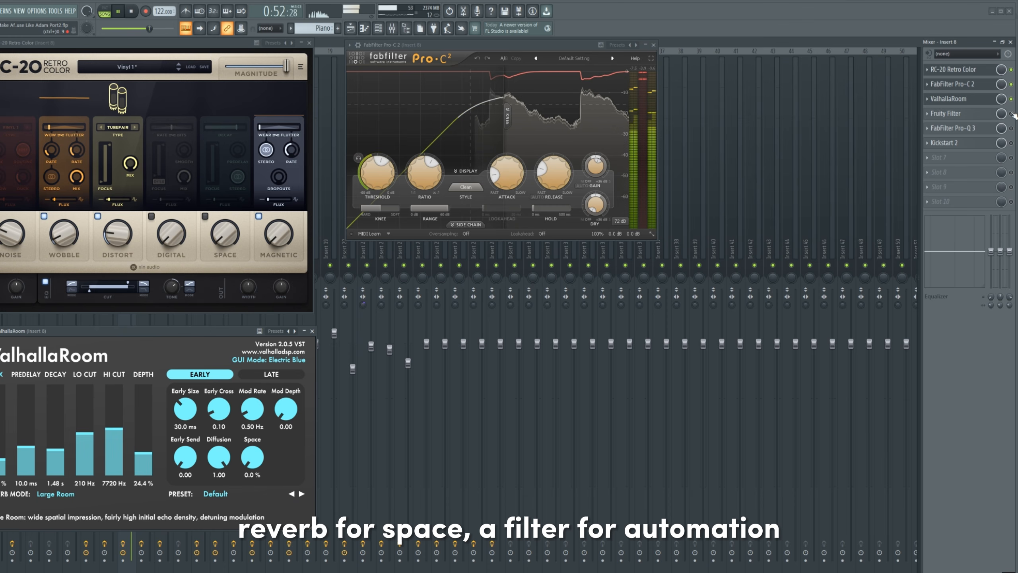
pyautogui.click(985, 115)
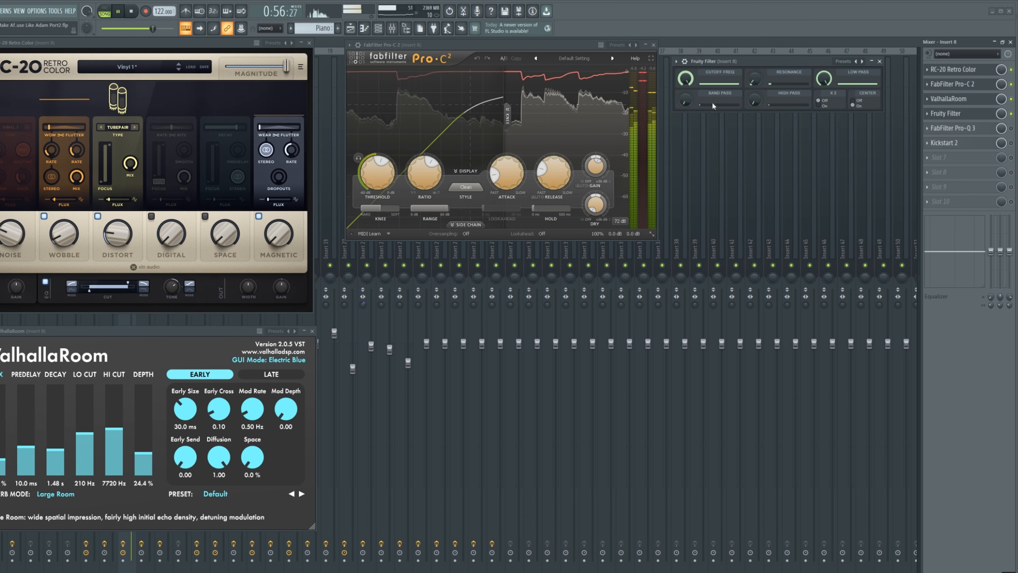
pyautogui.click(978, 128)
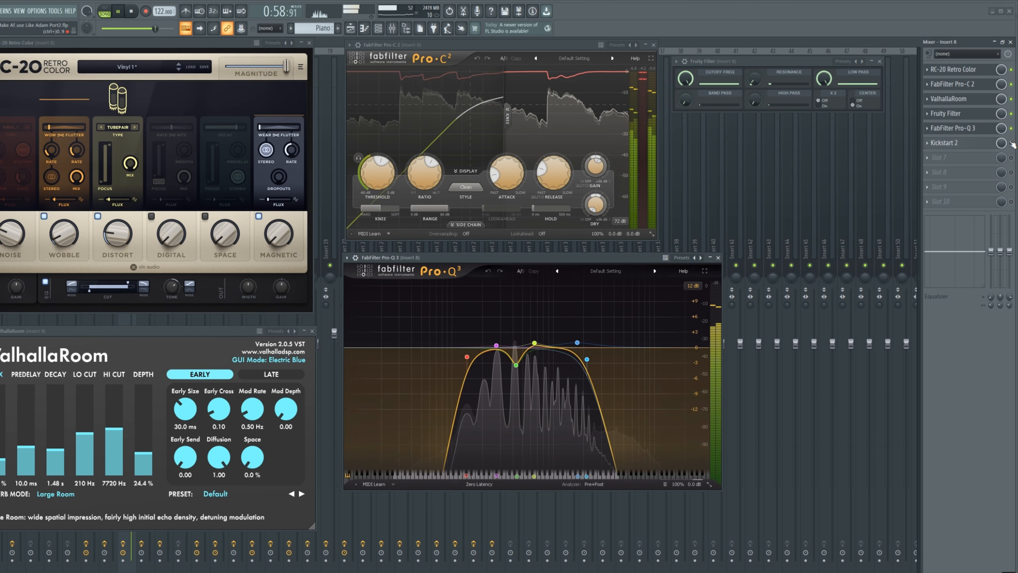
pyautogui.click(982, 145)
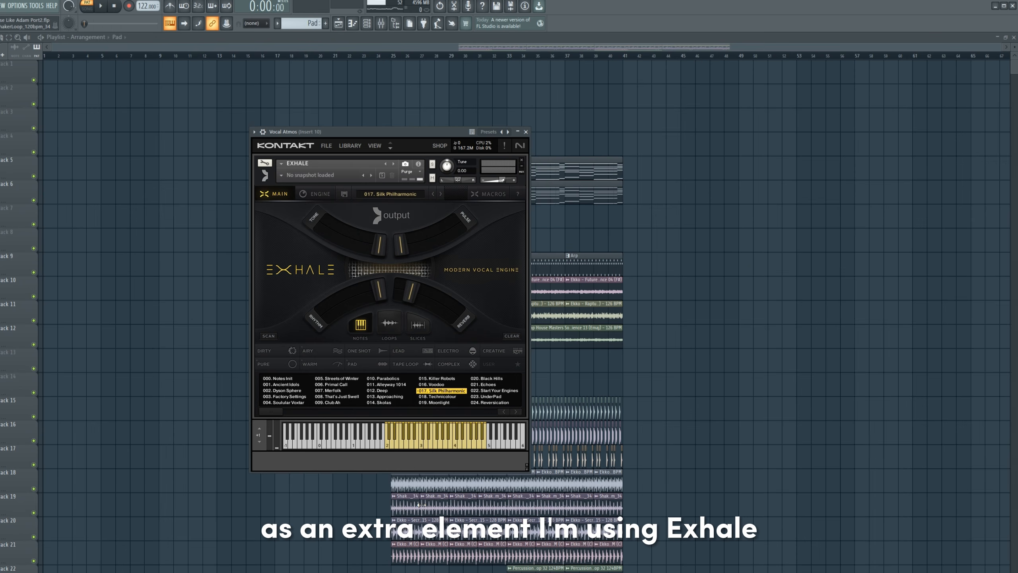
# Audition the Exhale vocal preset 017. Silk Philharmonic in the Vocal Atmos channel.
pyautogui.click(452, 444)
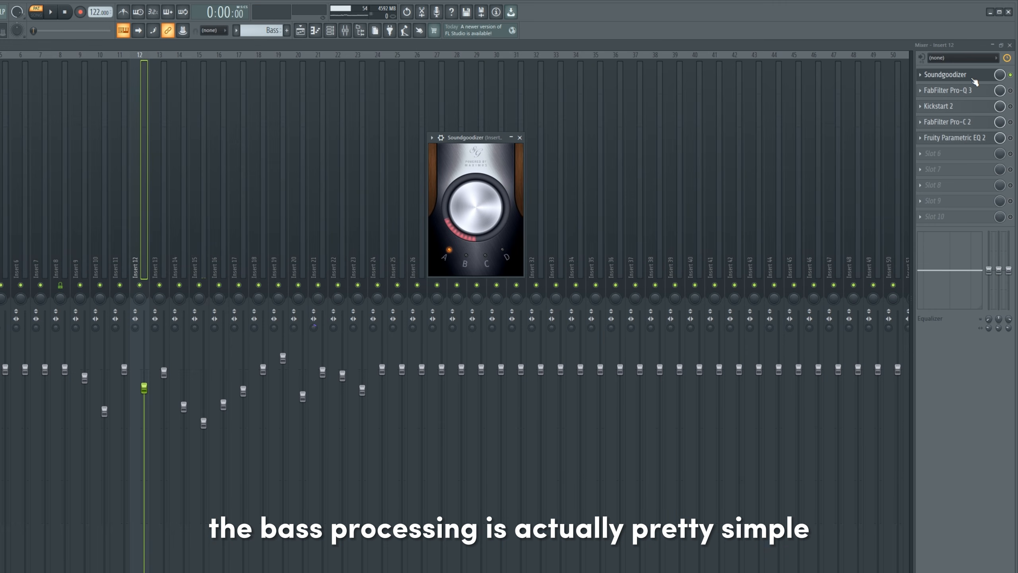
# Enable FabFilter Pro-Q 3 and Kickstart 2 on the bass's mixer insert 12, and examine the EQ bands and sidechain settings.
pyautogui.click(978, 90)
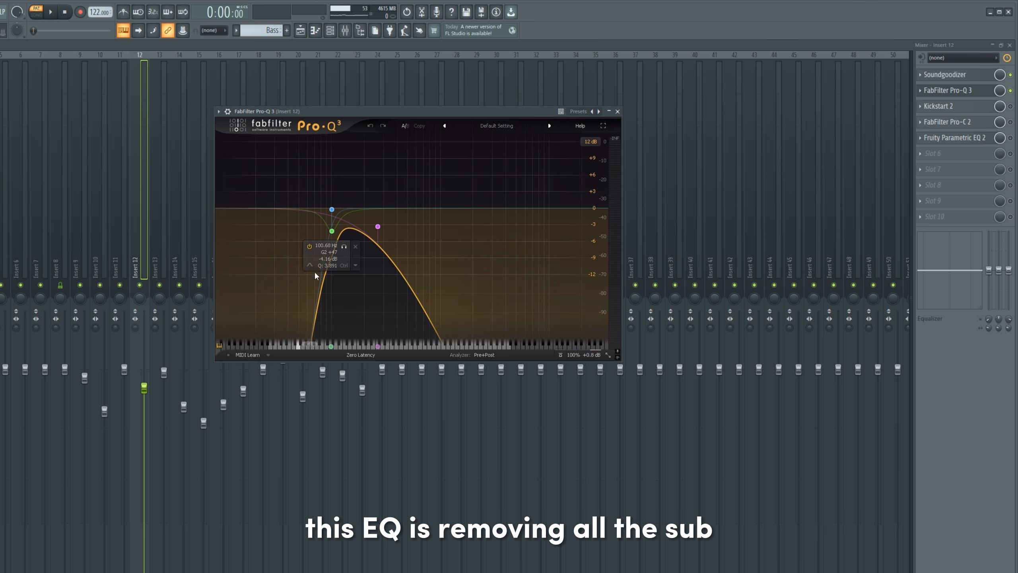
pyautogui.moveTo(385, 212)
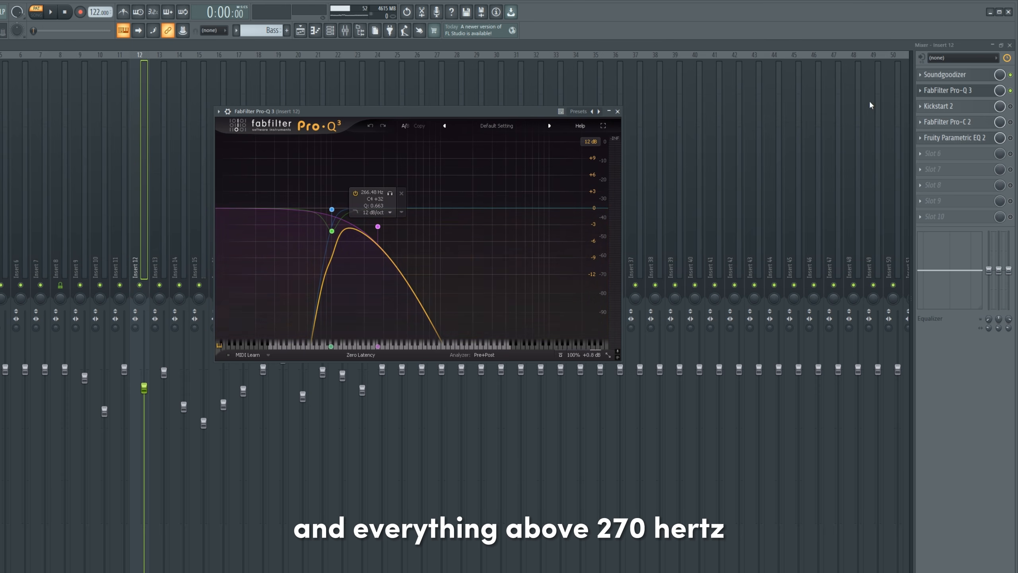
pyautogui.press('Escape')
pyautogui.click(1010, 107)
pyautogui.click(977, 106)
pyautogui.press('Escape')
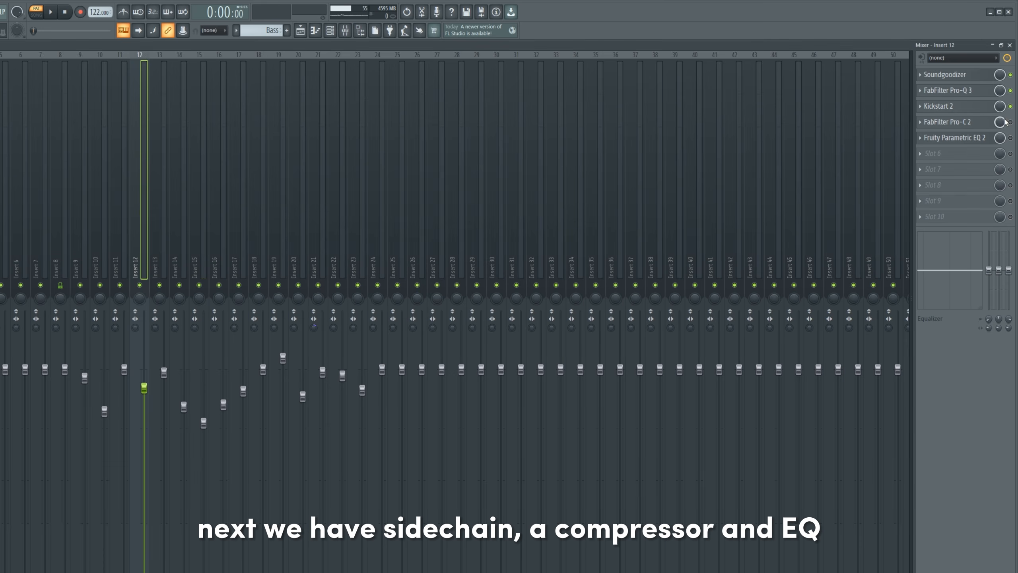
# Enable FabFilter Pro-C 2 and Fruity Parametric EQ 2 on the bass insert and view their settings.
pyautogui.click(1010, 122)
pyautogui.click(975, 122)
pyautogui.press('Escape')
pyautogui.click(1010, 137)
pyautogui.click(954, 137)
pyautogui.moveTo(409, 205); pyautogui.dragTo(390, 206)
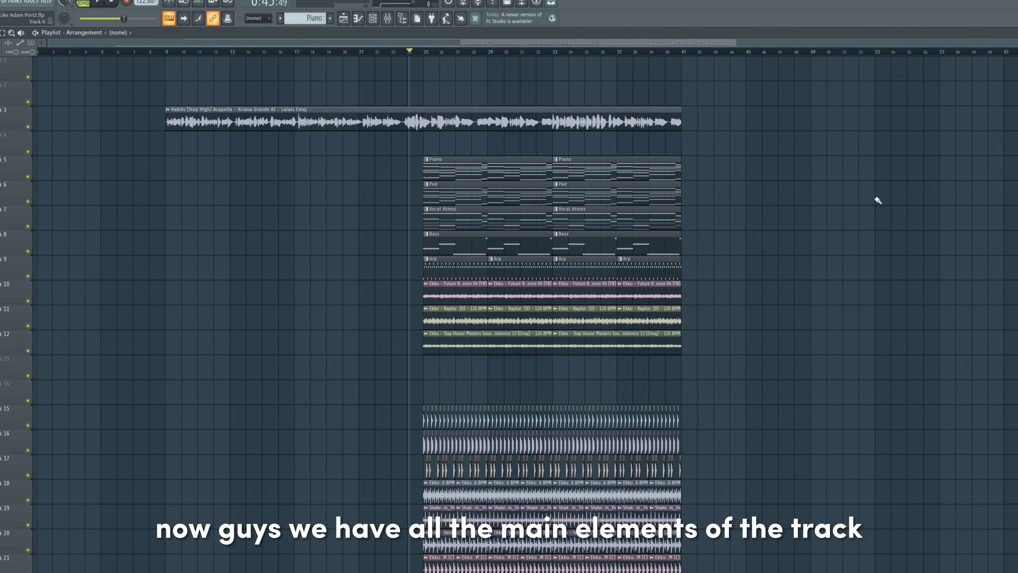
# Copy all drum and percussion clips from bars 25 to 41 into the breakdown starting at bar 9.
pyautogui.scroll(-3, 865, 401)
pyautogui.moveTo(813, 545); pyautogui.dragTo(407, 292)
pyautogui.moveTo(442, 371); pyautogui.dragTo(182, 371)
# Remove the copied Percussion Loop 32 and track 19 shaker clips from the breakdown, and the top and kick hits in bar 24.
pyautogui.keyDown('ctrl'); pyautogui.click(461, 495); pyautogui.keyUp('ctrl')
pyautogui.moveTo(405, 483); pyautogui.dragTo(342, 482)
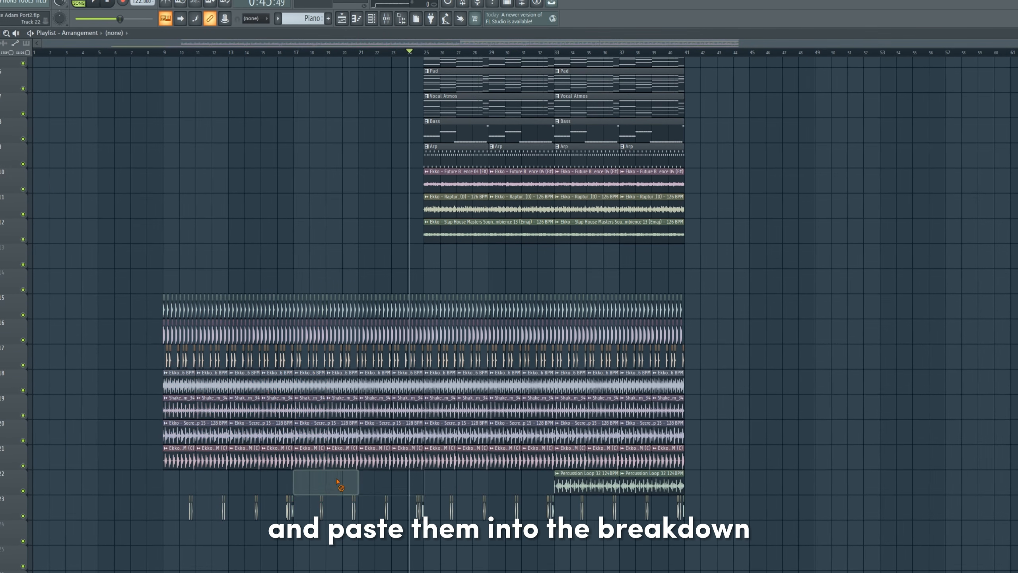
pyautogui.moveTo(409, 409); pyautogui.dragTo(179, 411)
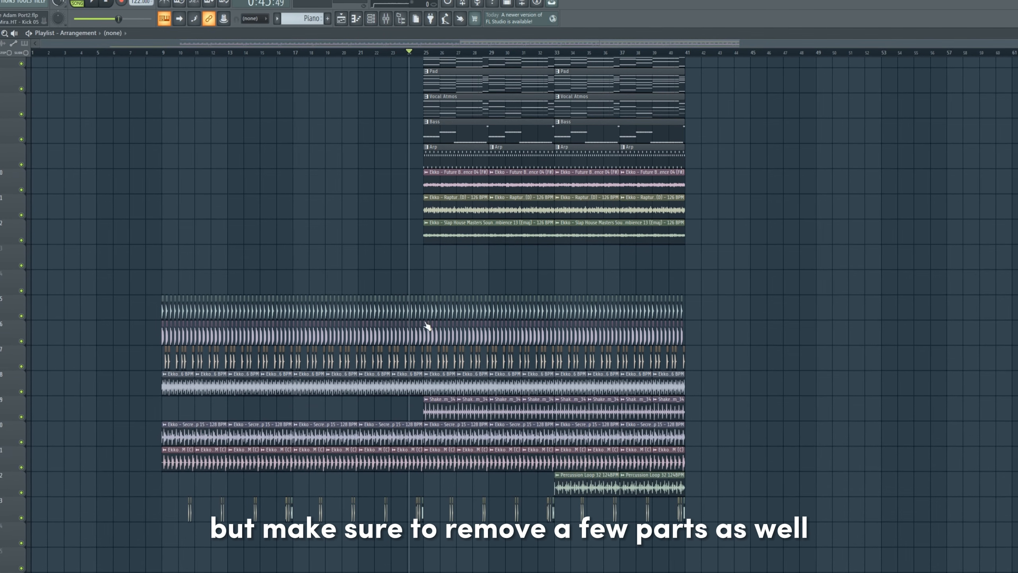
pyautogui.scroll(2, 481, 349)
pyautogui.rightClick(474, 335)
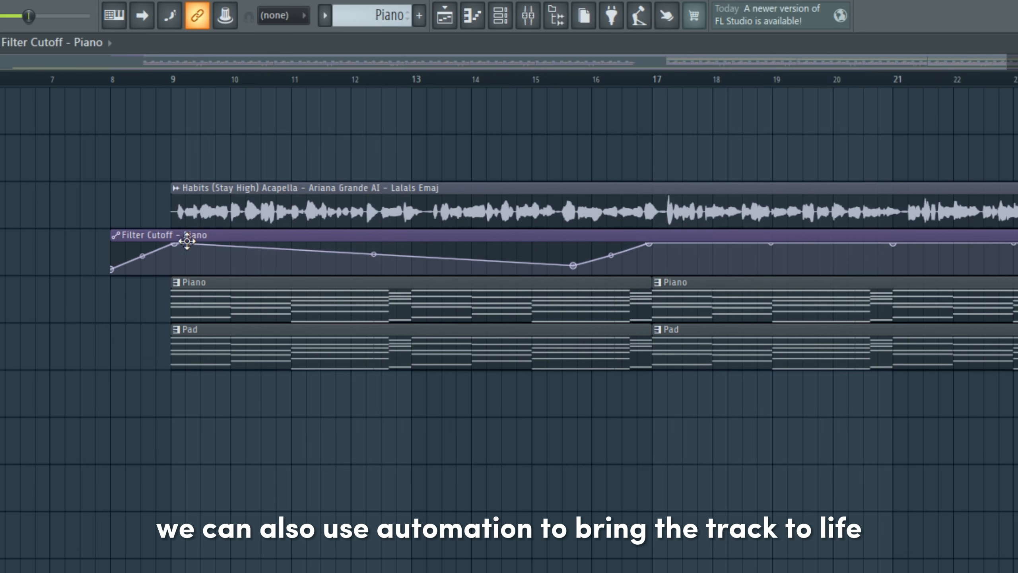
# Play the tom and djembe fills leading into bar 25 and review the full playlist arrangement.
pyautogui.moveTo(187, 241); pyautogui.dragTo(176, 255)
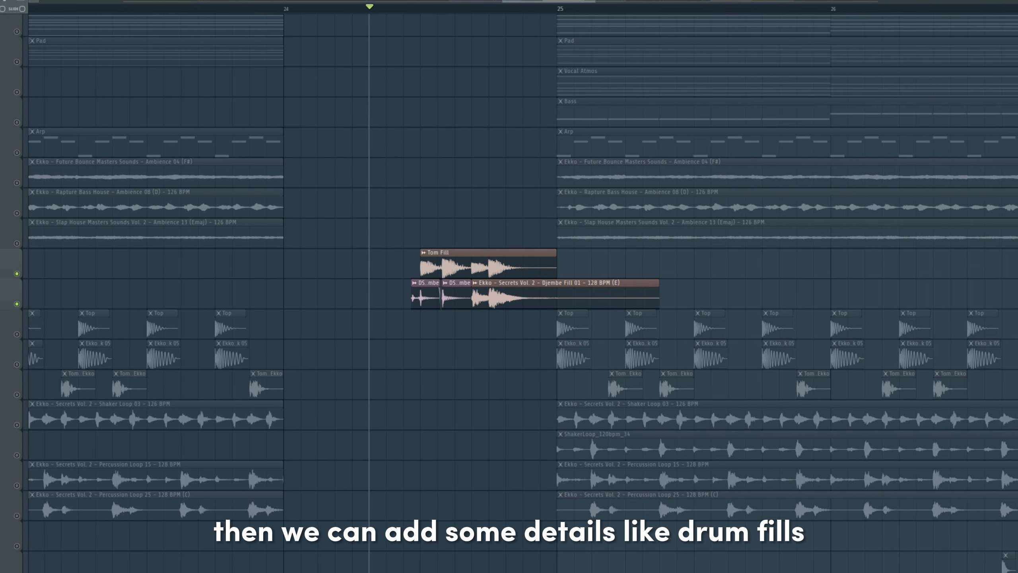
pyautogui.press('space')
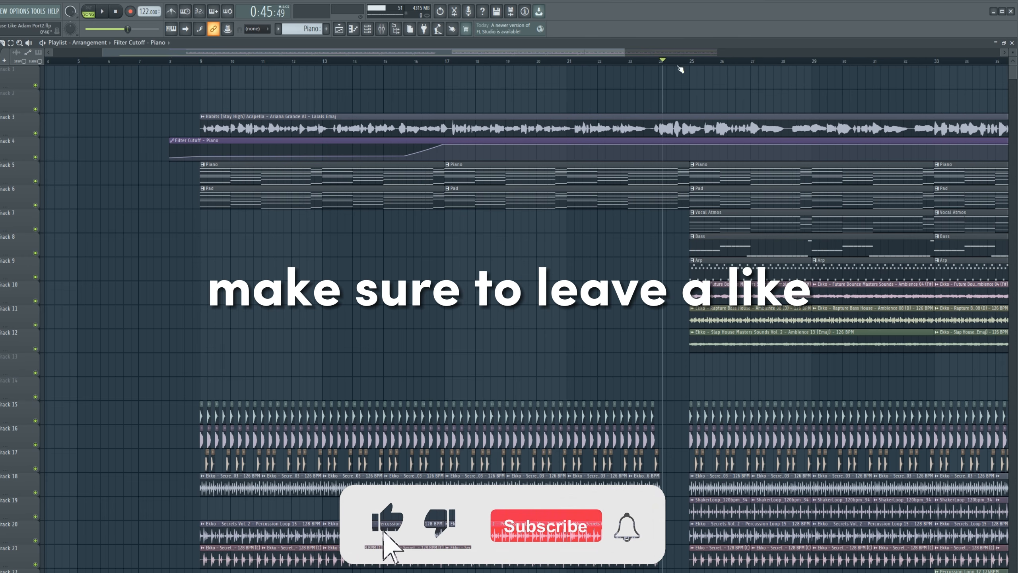
pyautogui.moveTo(680, 69); pyautogui.dragTo(692, 72)
pyautogui.scroll(-3, 657, 73)
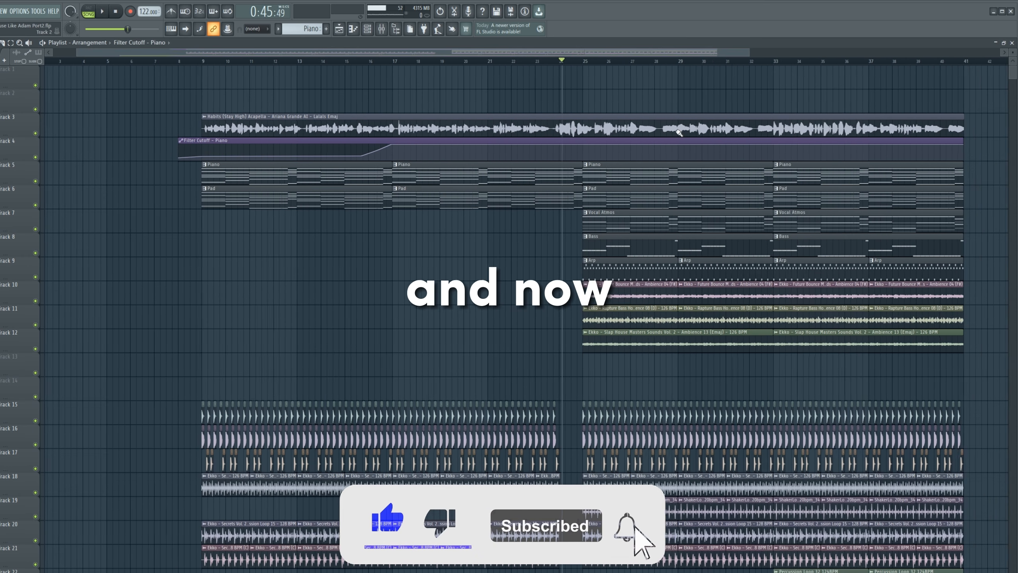
pyautogui.moveTo(719, 247); pyautogui.dragTo(706, 252)
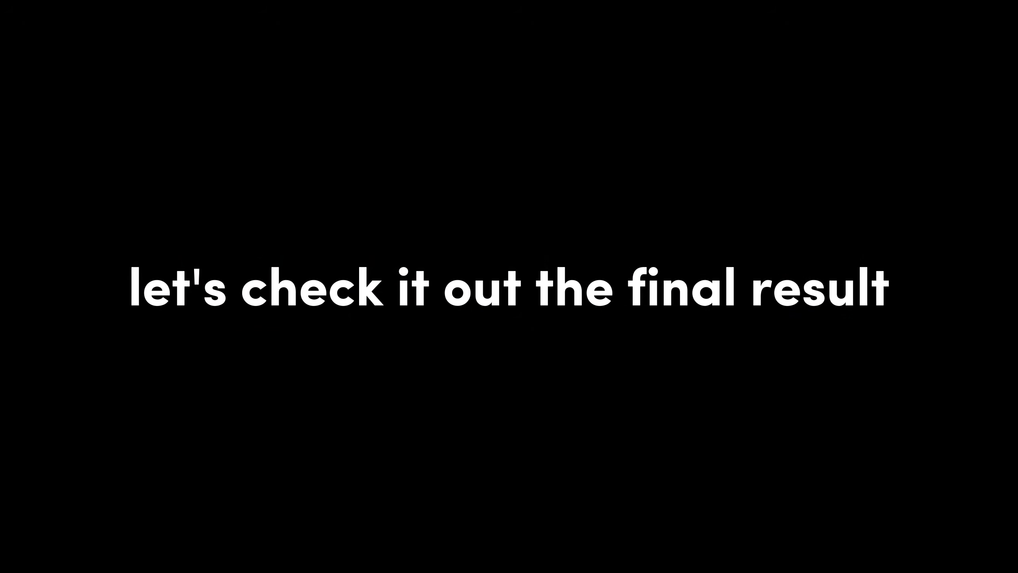